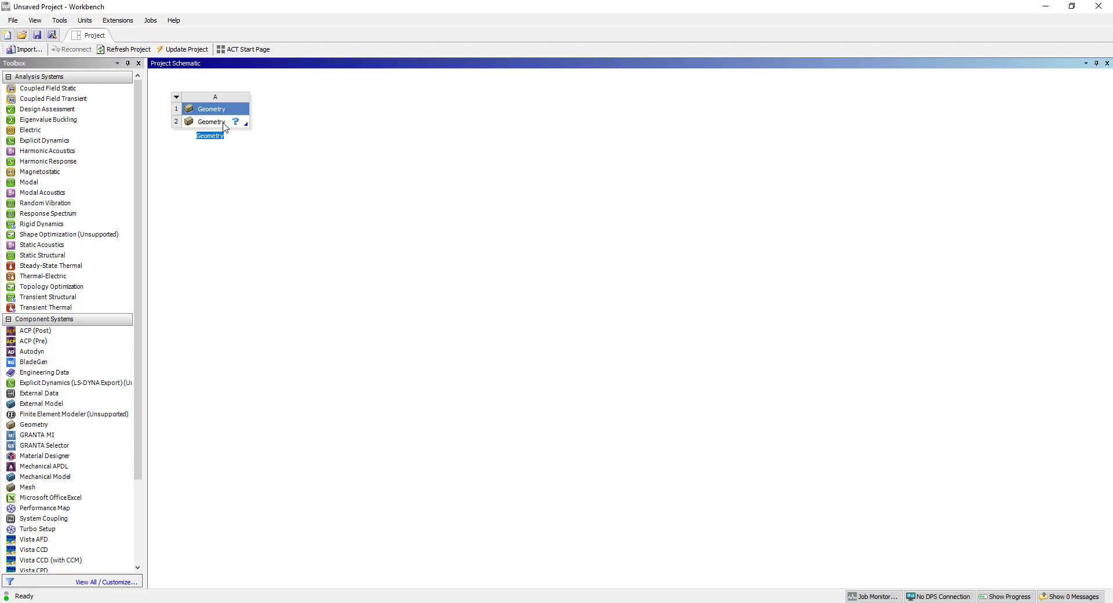
- Import semitrailer model_start.scdoc into the Geometry system
right_click(225, 125)
mouse_move(290, 156)
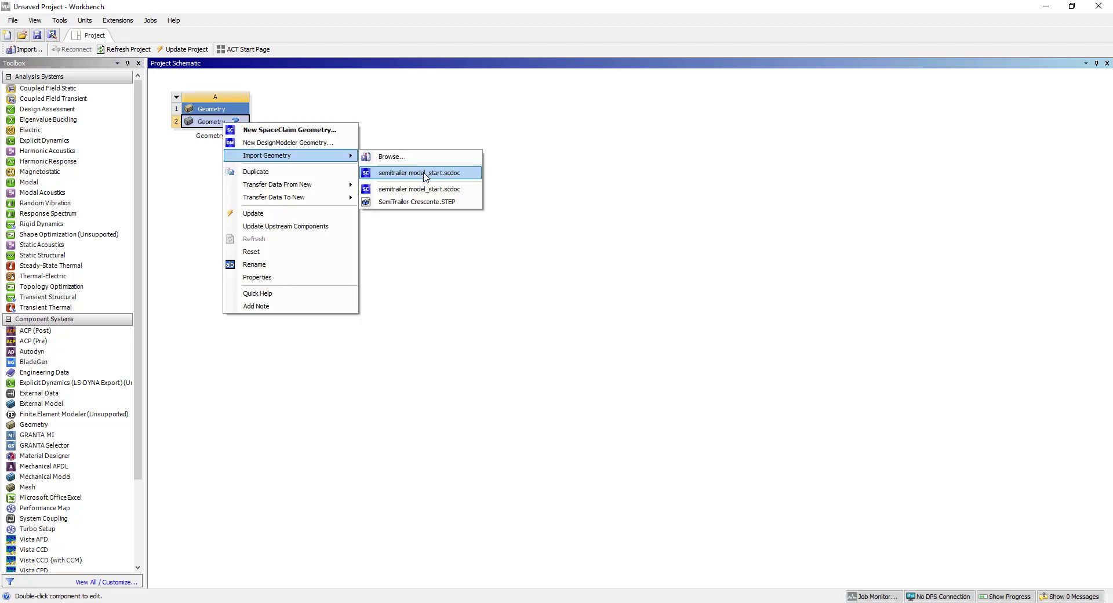
left_click(425, 173)
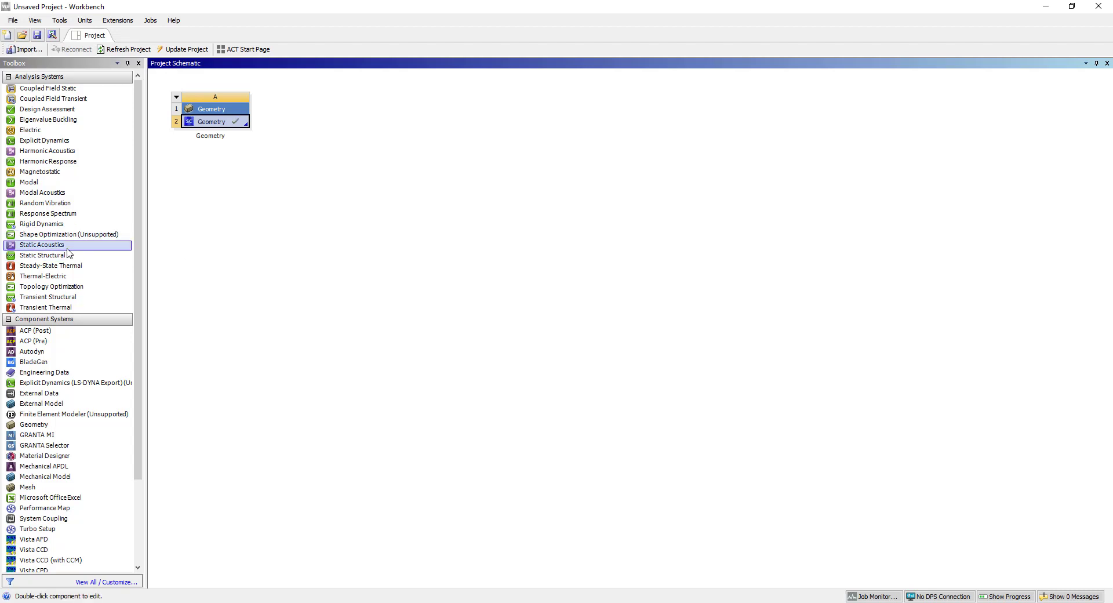
- Add a Static Structural system linked to the Geometry cell and a Modal system sharing the Static Structural model
left_click_drag(61, 260, 210, 123)
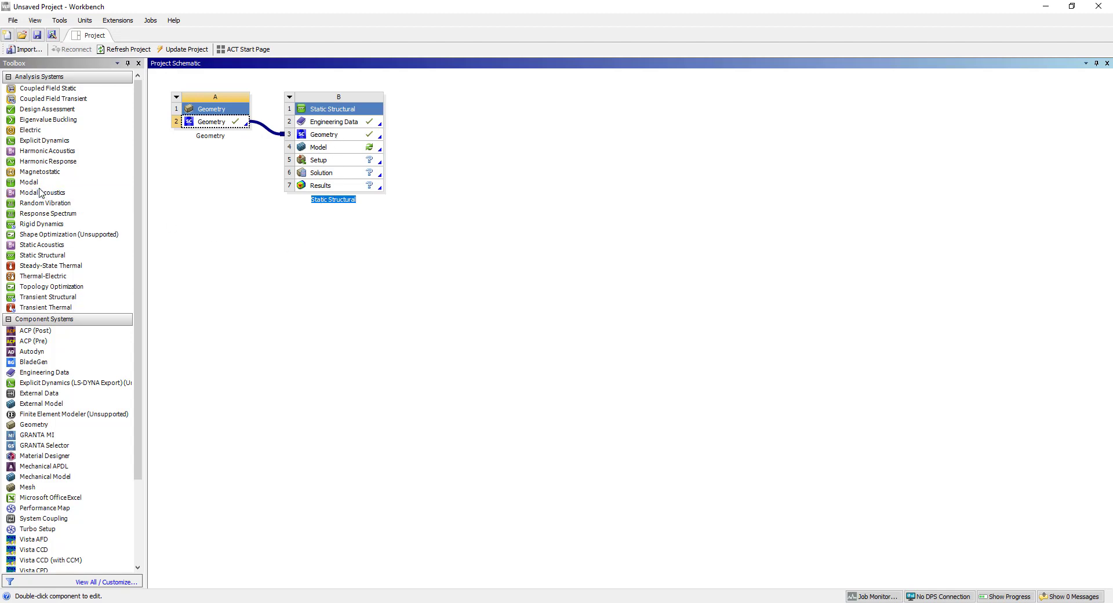
left_click_drag(34, 184, 339, 153)
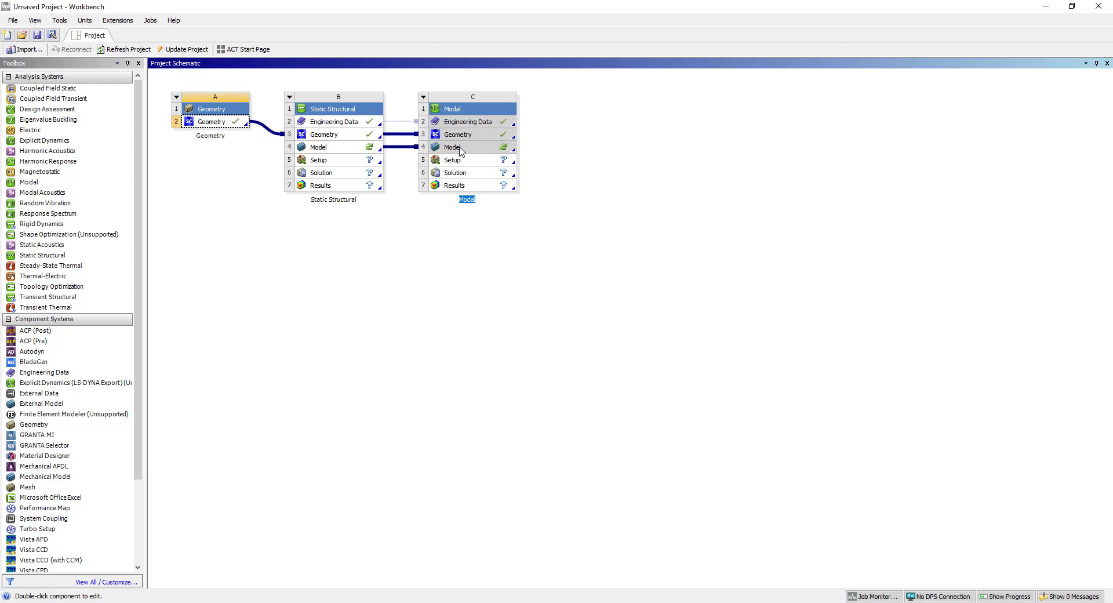
- Open the geometry in SpaceClaim and hide all suppressed components, Bumper Fastener_solids and Bumper assembly_solids
right_click(216, 128)
left_click(250, 129)
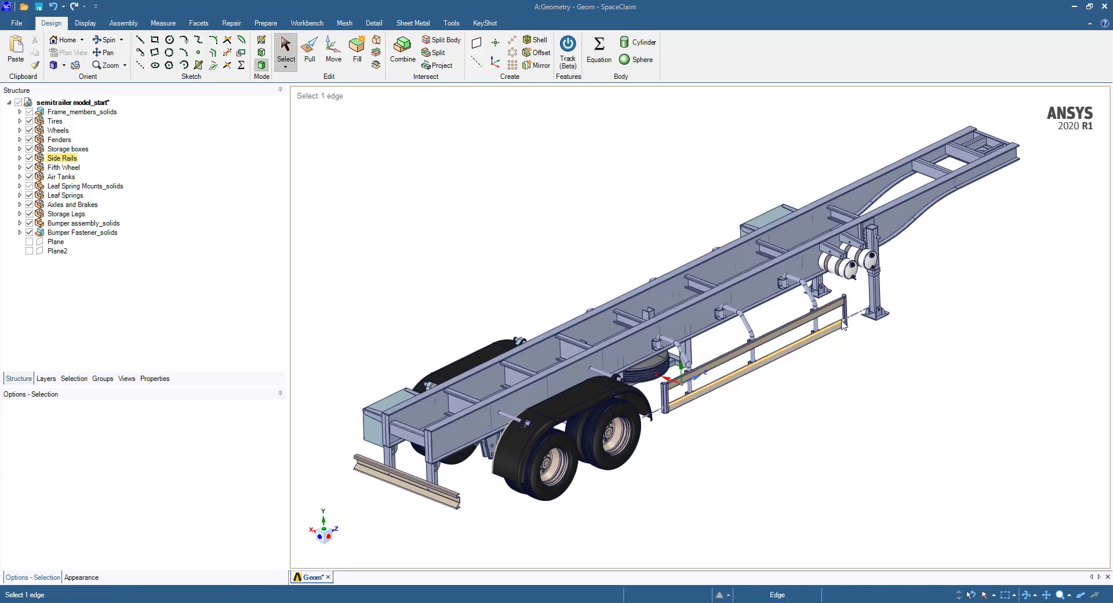
right_click(428, 209)
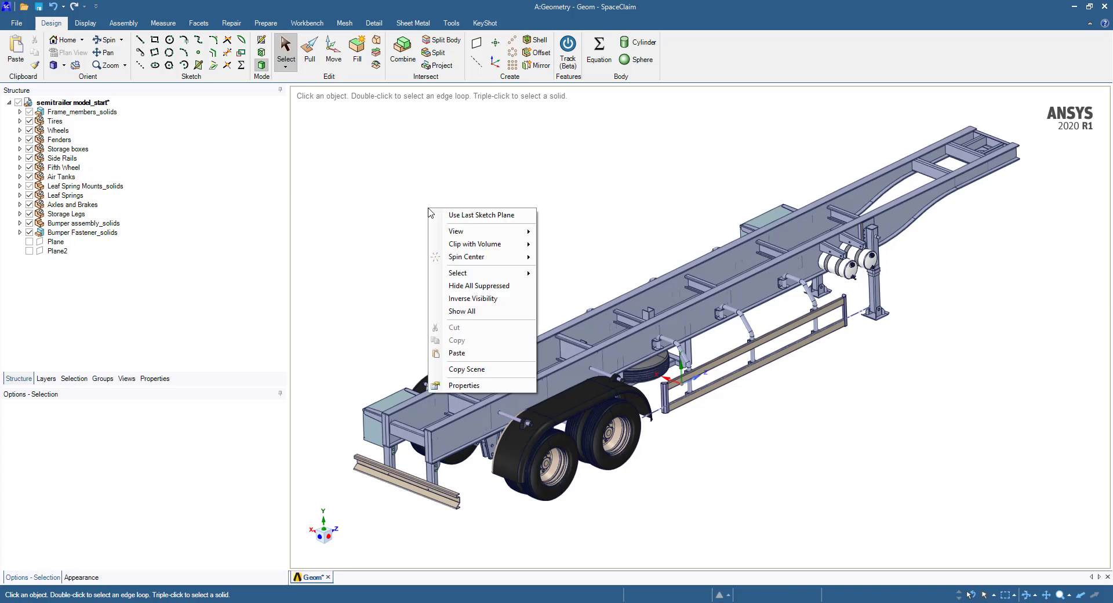
left_click(473, 286)
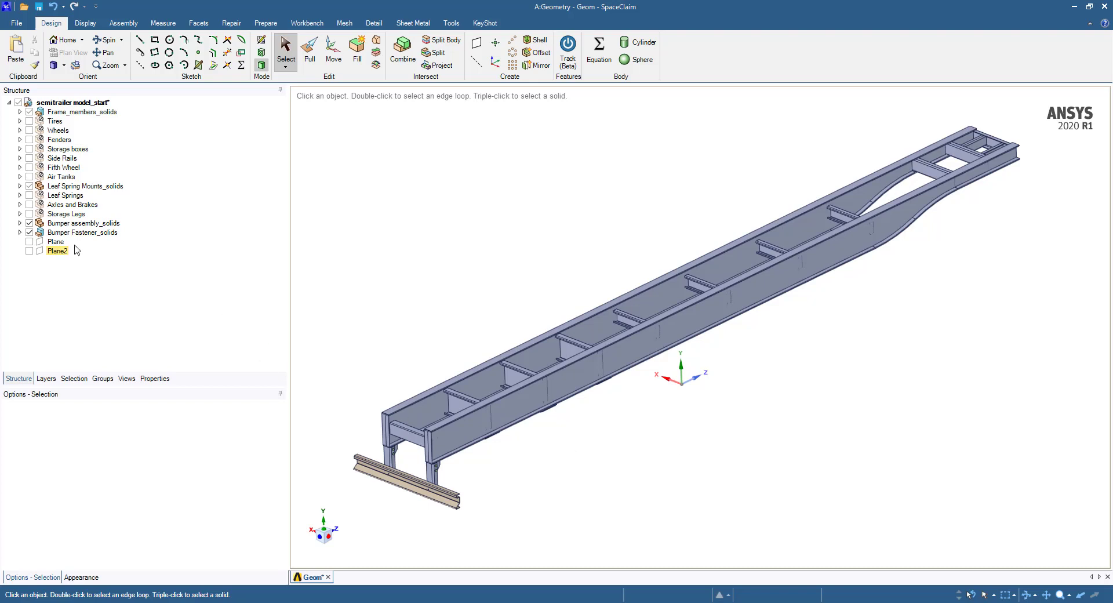
left_click(30, 233)
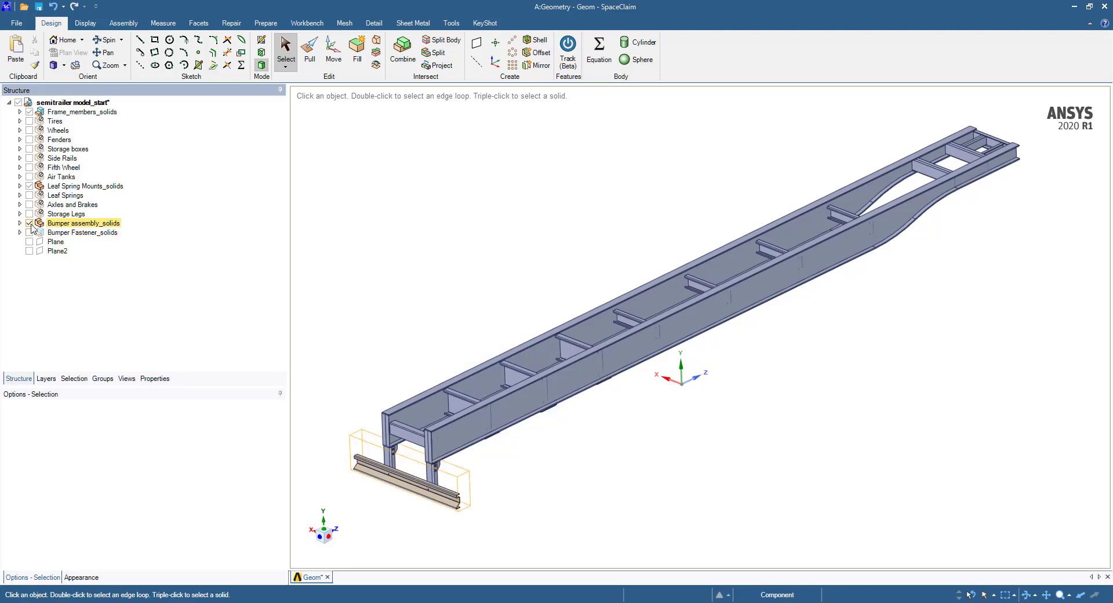
left_click(29, 223)
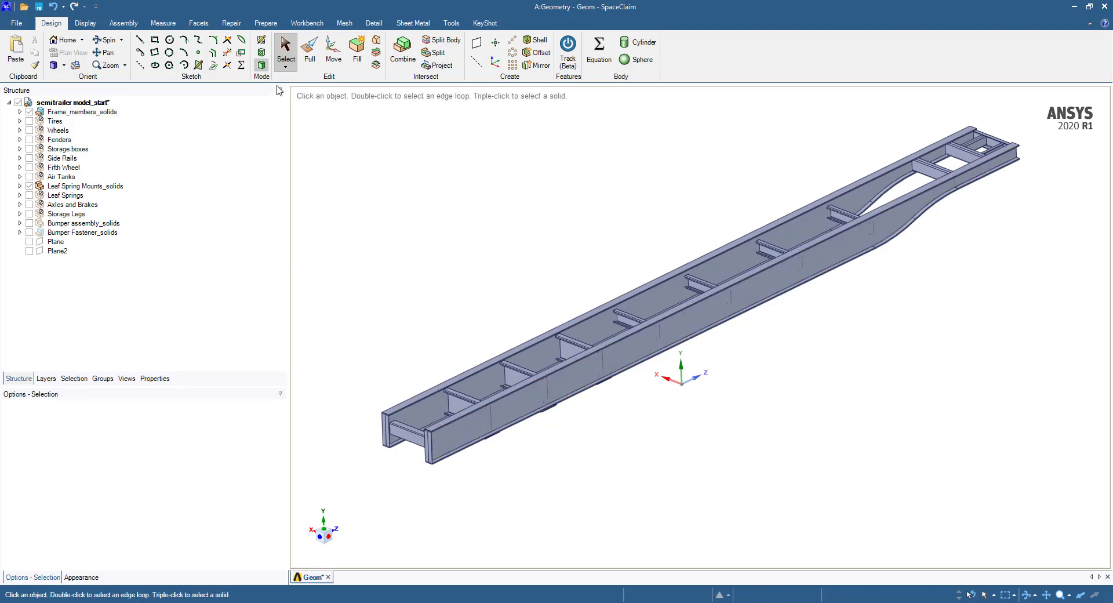
- Create midsurfaces for all visible frame bodies with Midsurface, using a thickness range with a maximum of 1.000 in
left_click(266, 24)
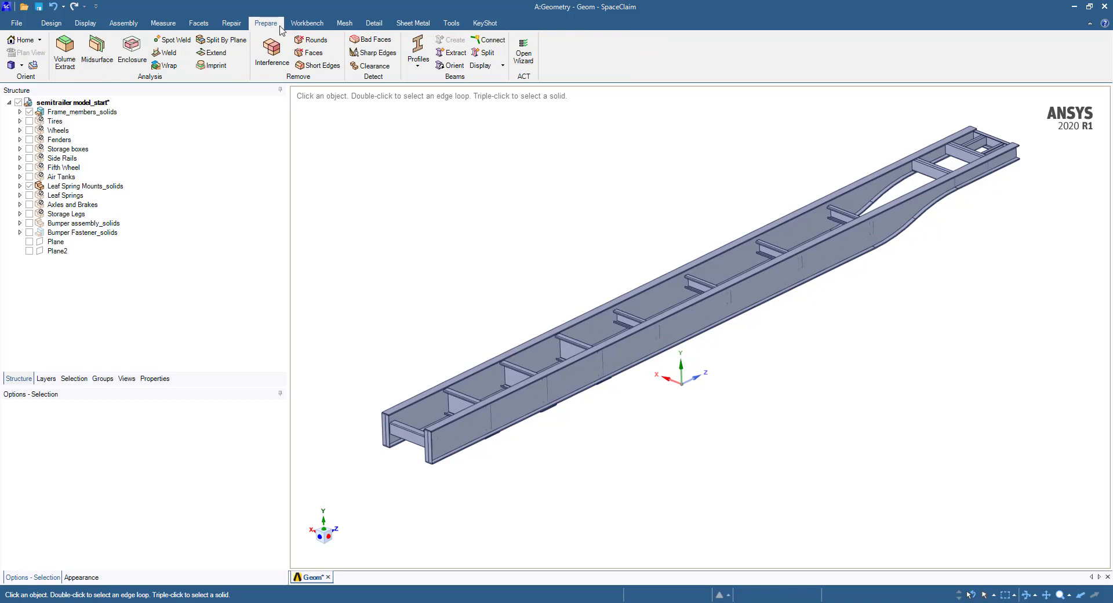
left_click(97, 50)
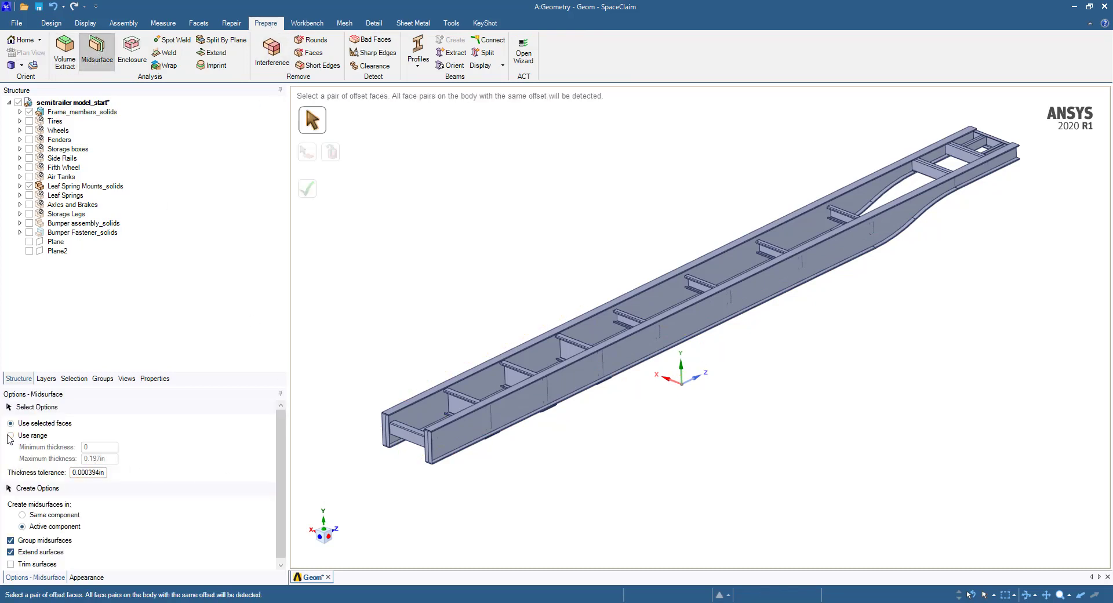
left_click(11, 435)
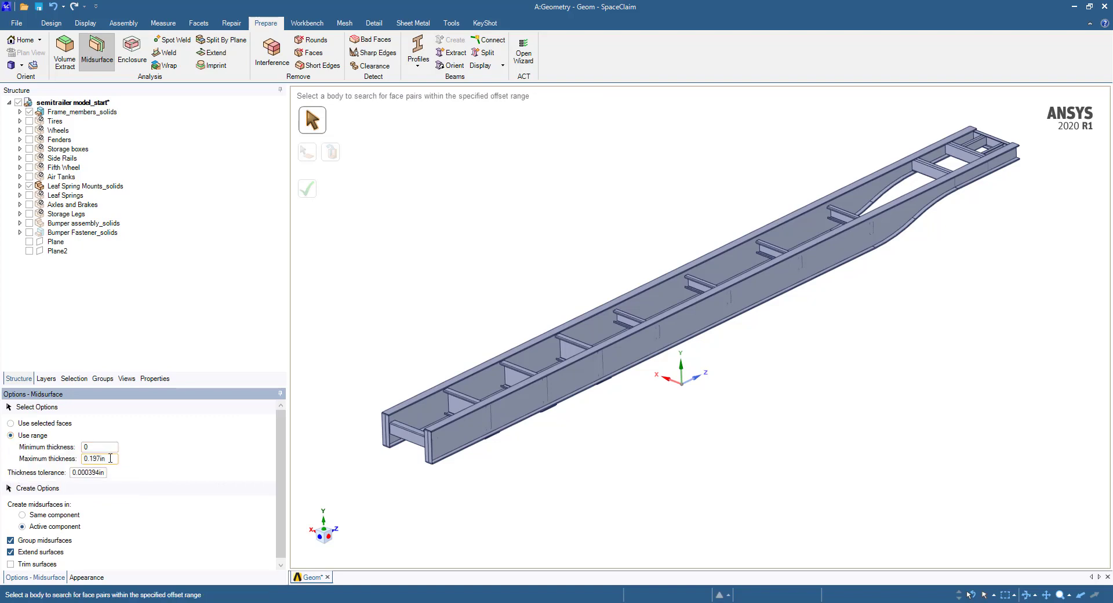
left_click_drag(110, 458, 81, 457)
type("1.000in")
left_click(35, 554)
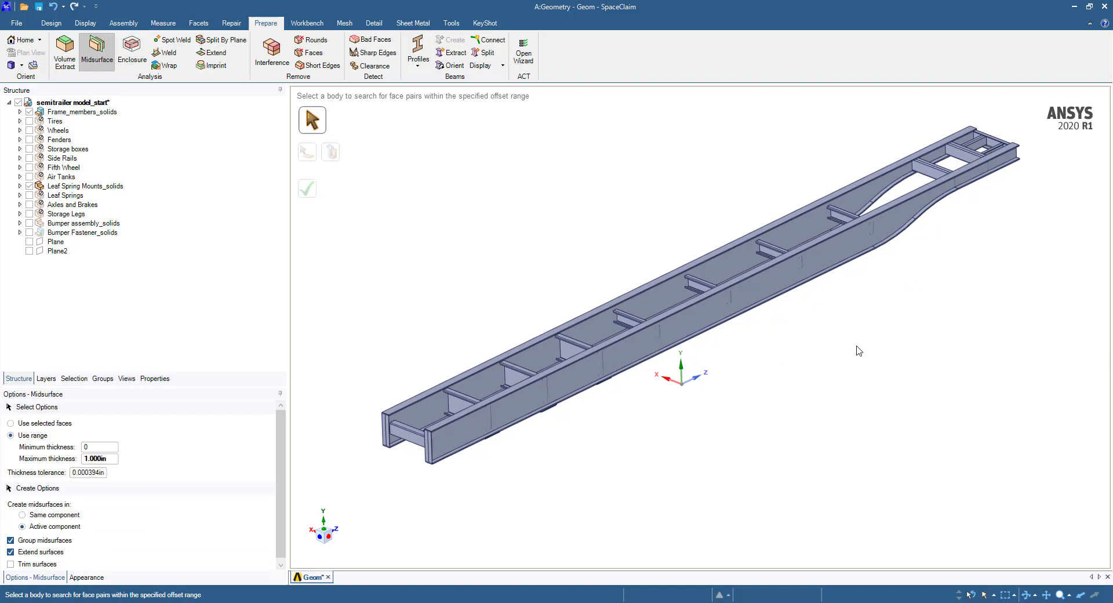
left_click_drag(1027, 99, 374, 501)
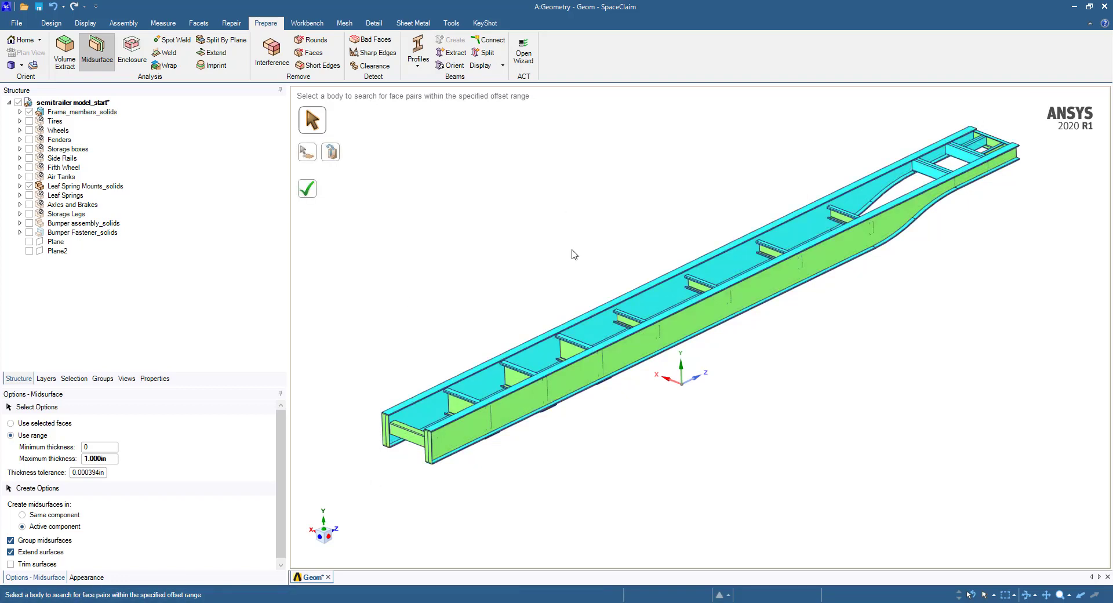
left_click(311, 192)
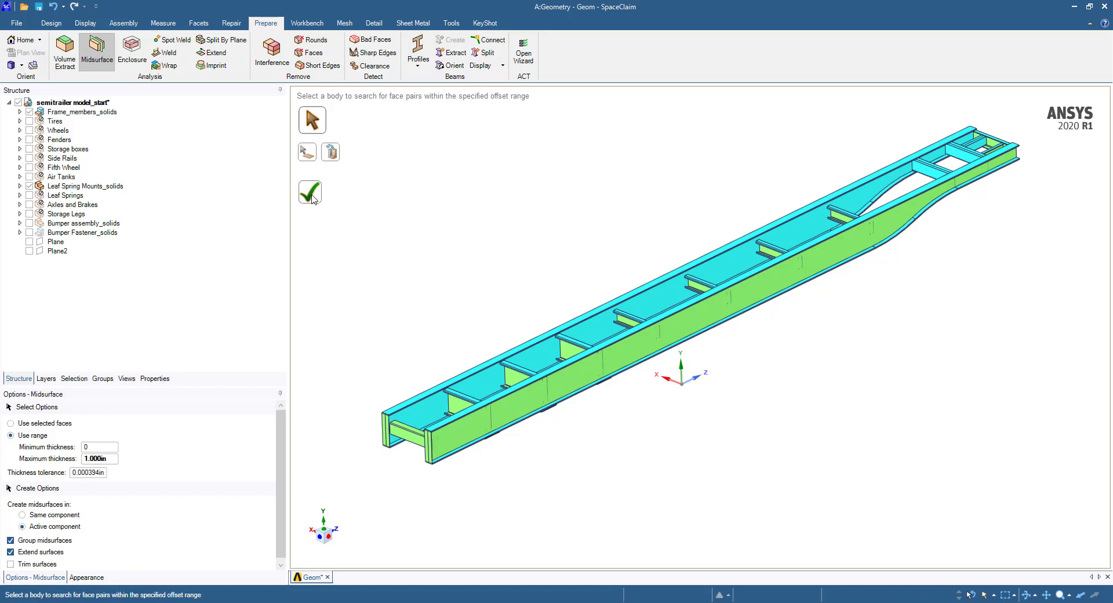
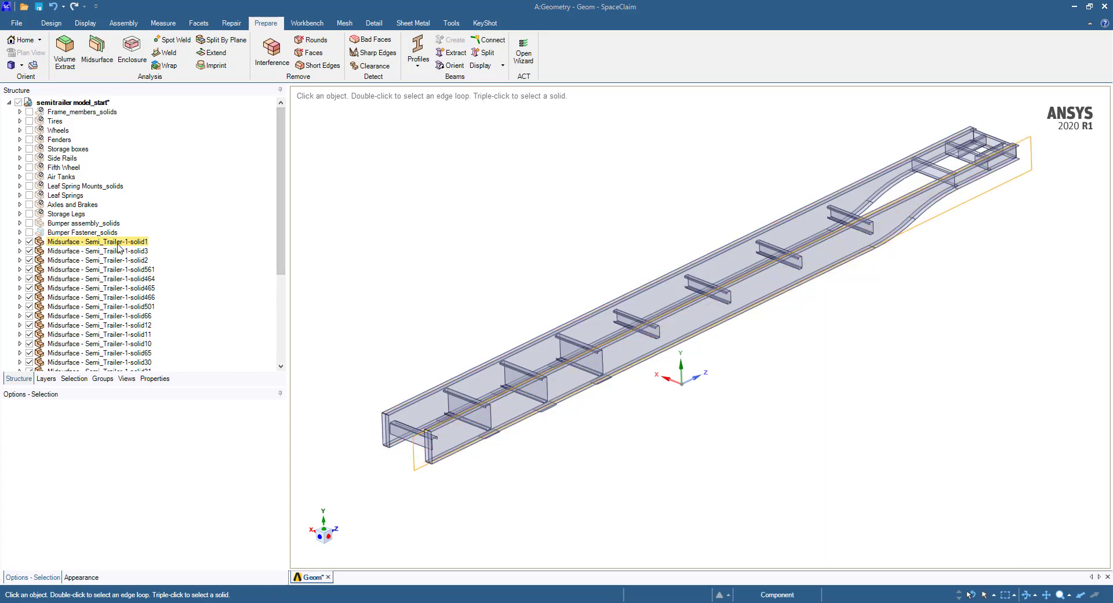
- Move all the Midsurface components, from solid1 through solid166, into a new component named Frame_surfaces
left_click_drag(280, 214, 284, 268)
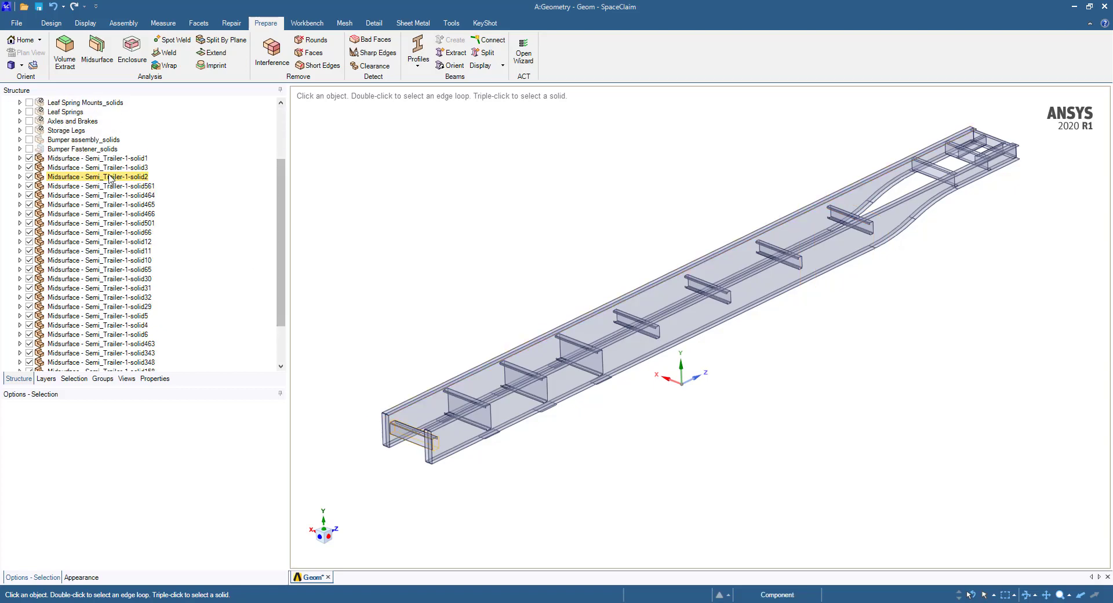
left_click(138, 163)
scroll(168, 267, "down", 2)
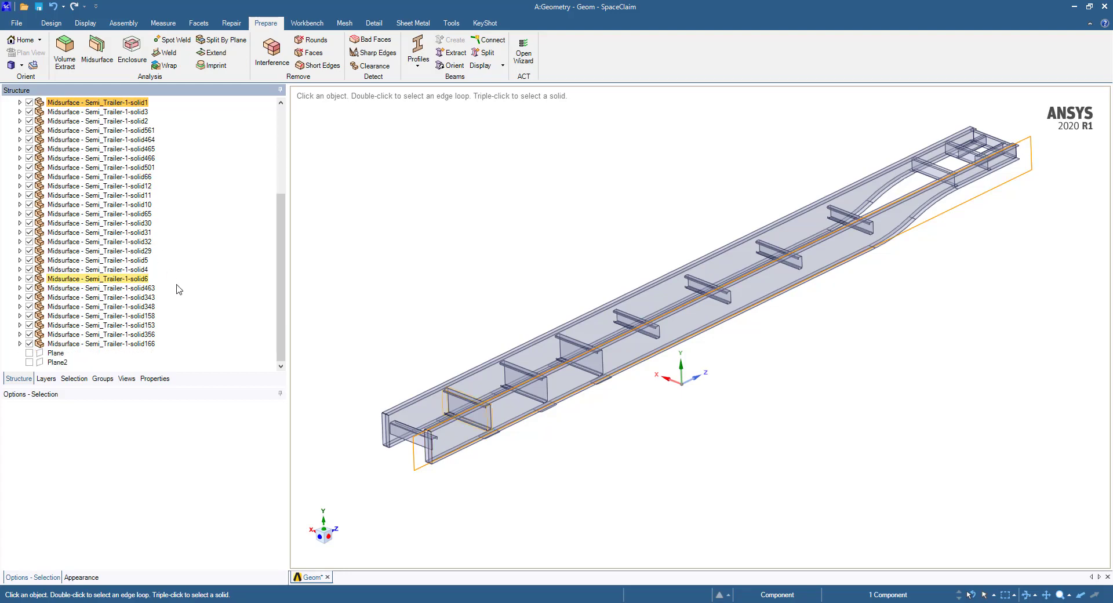
left_click(125, 345, "shift")
right_click(129, 332)
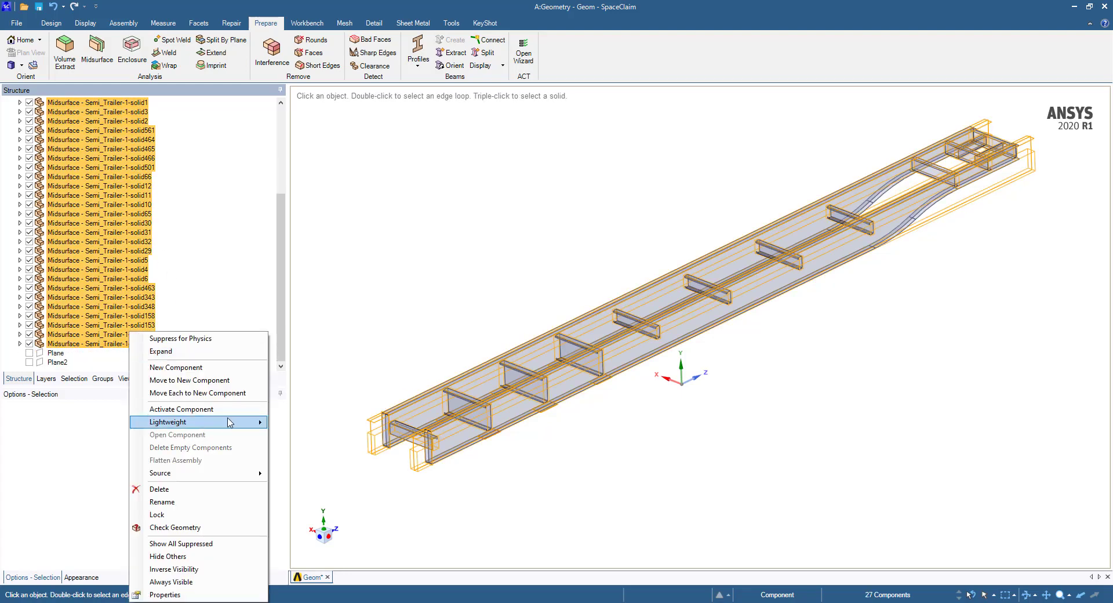
left_click(216, 382)
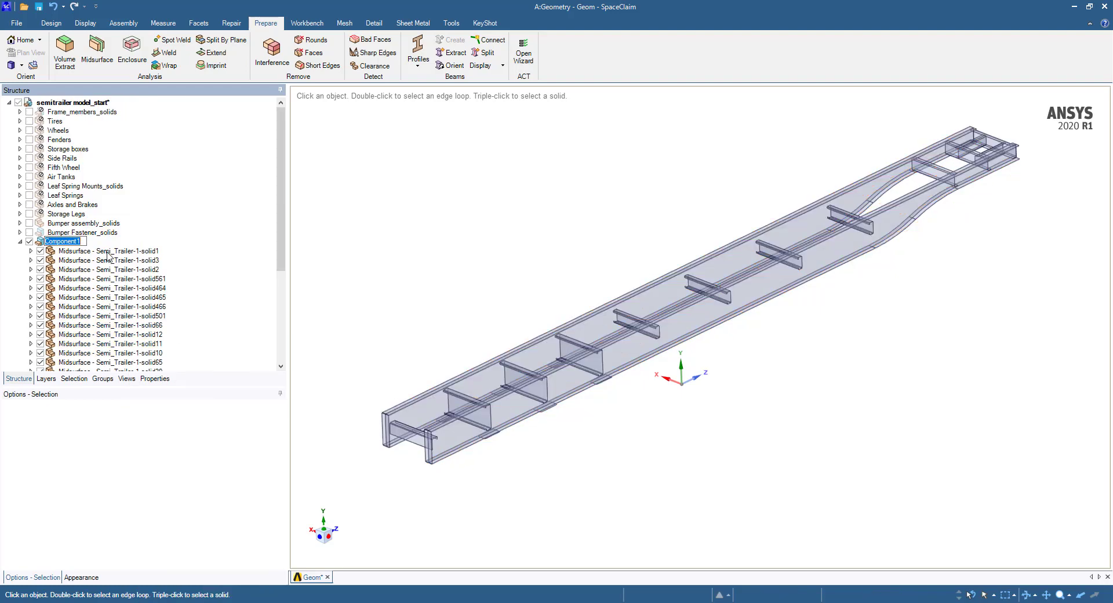
type("Frame_surfaces")
key("Return")
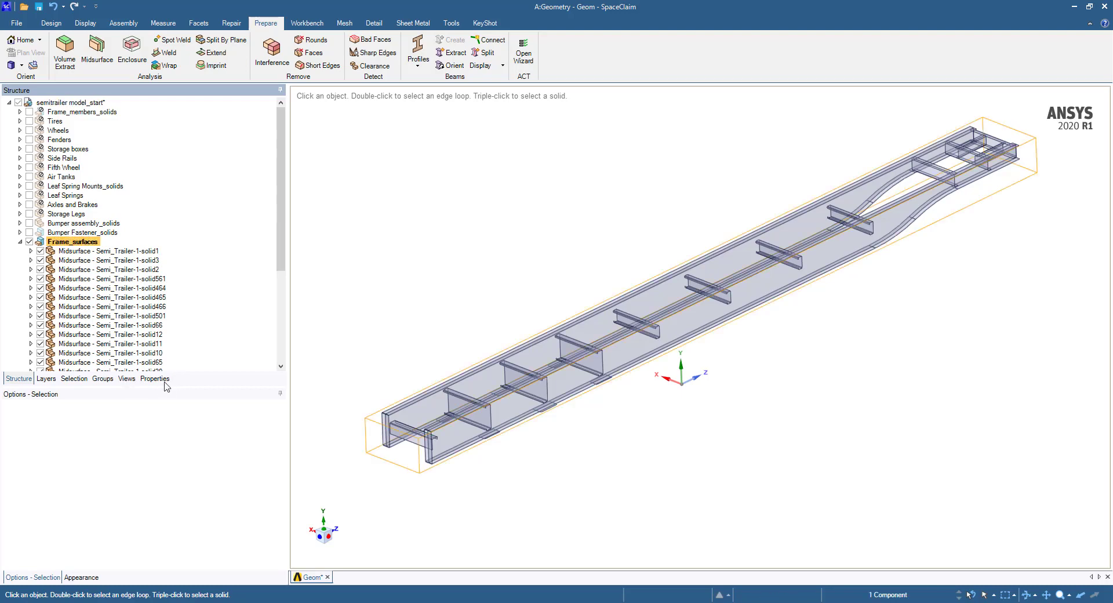
- Set the Share Topology property of the Frame_surfaces component to Share
left_click(159, 382)
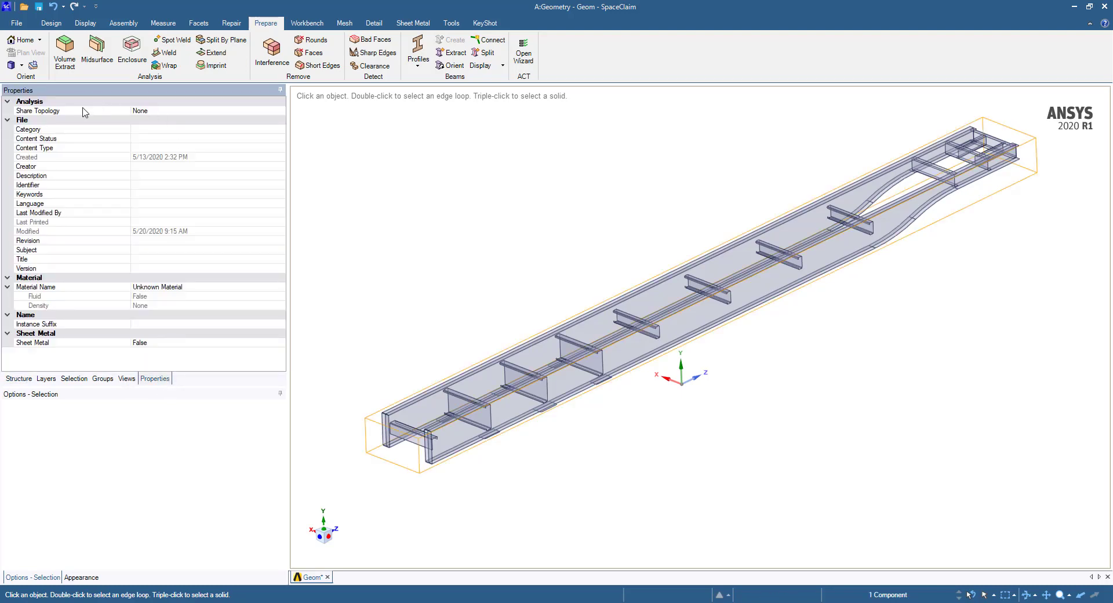
left_click(154, 113)
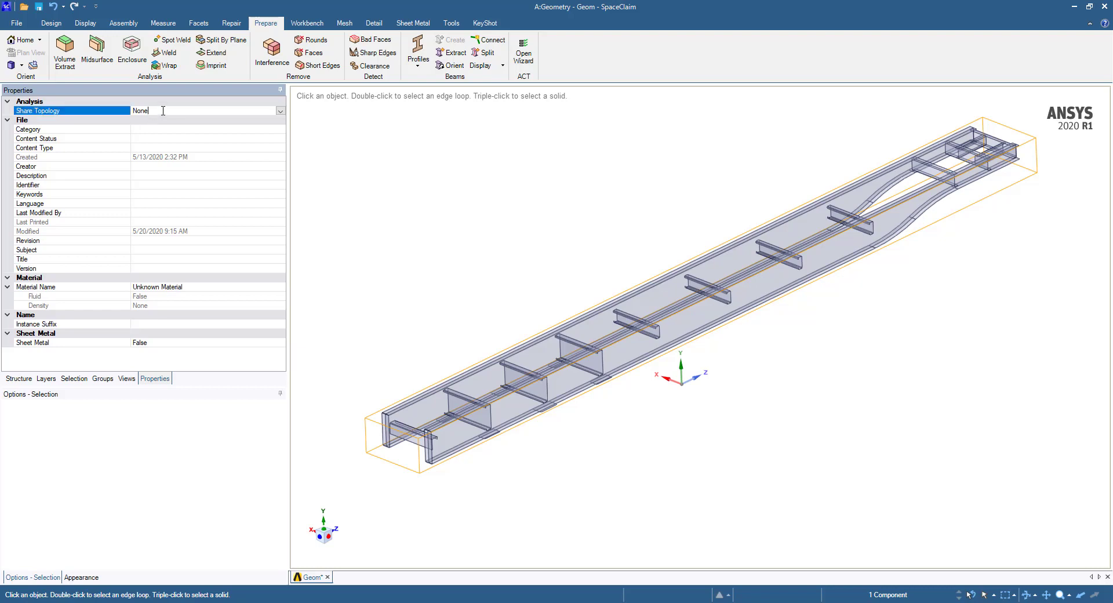
left_click(281, 110)
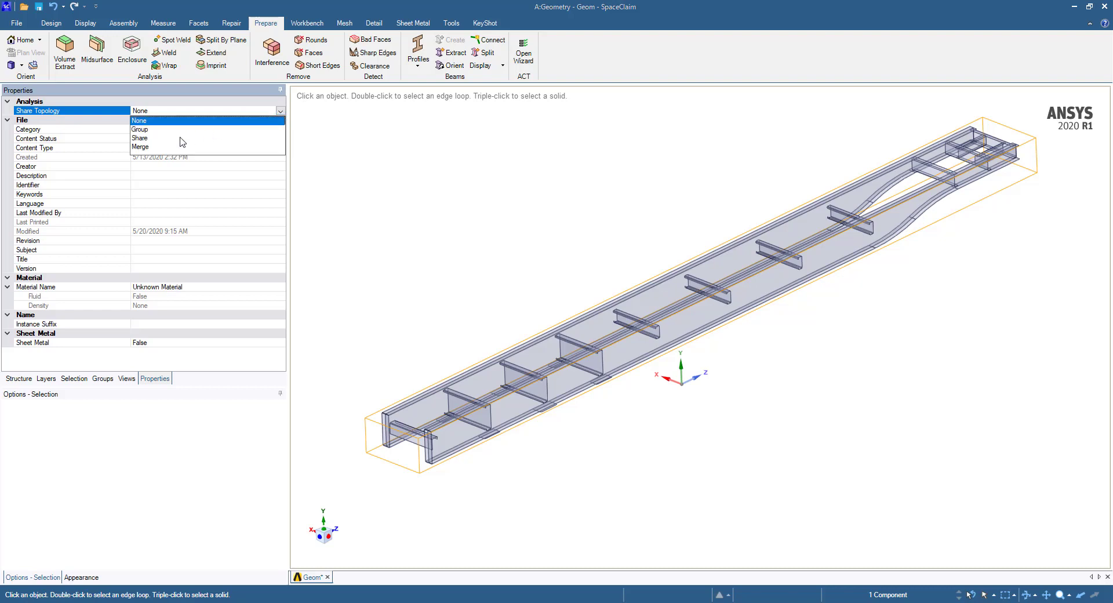
left_click(142, 138)
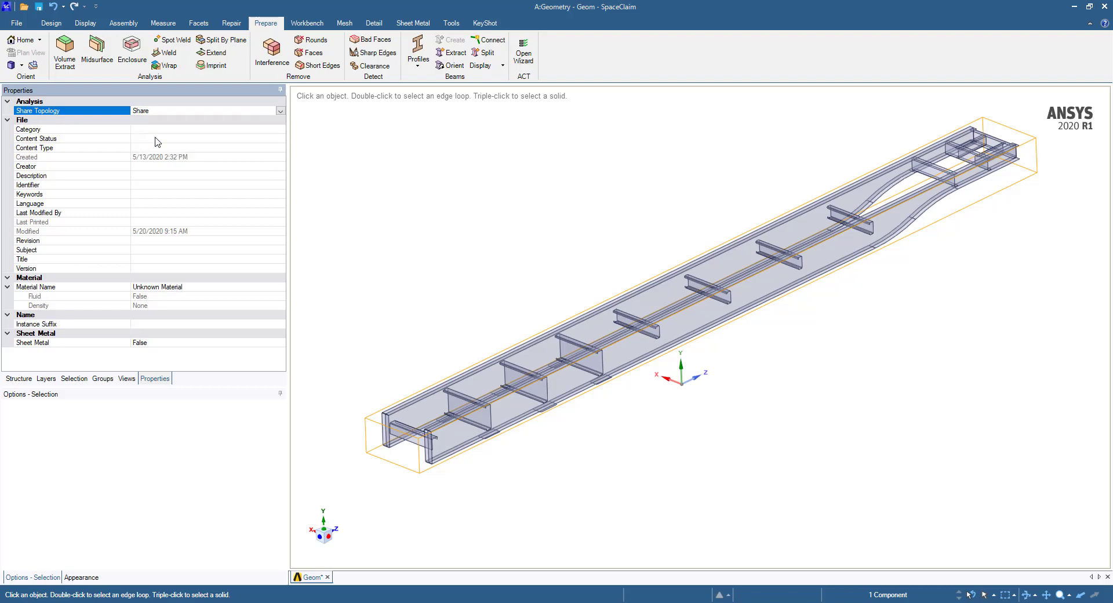
left_click(19, 379)
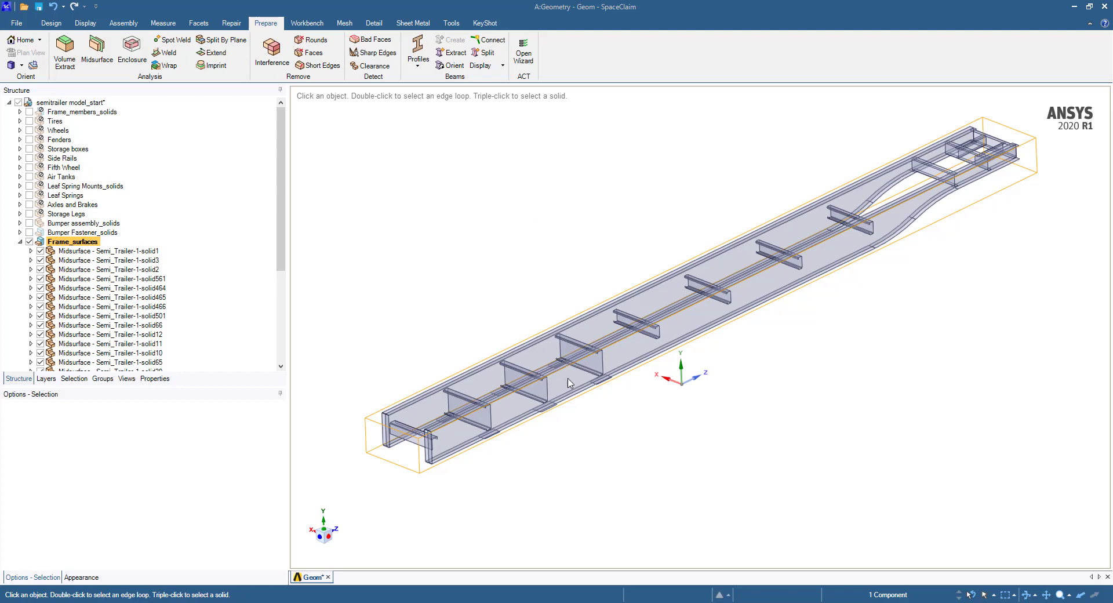
- Extend the detected edges at both ends of the frame's rearmost crossmember to meet the side rails
left_click(604, 367)
key("Escape")
left_click(217, 53)
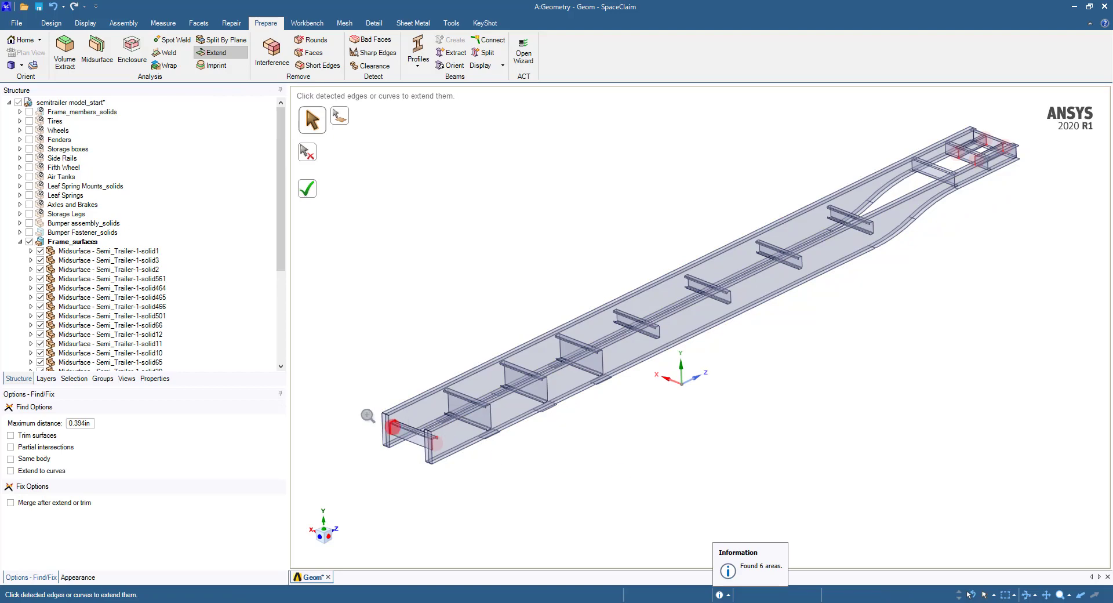
left_click_drag(359, 401, 486, 475)
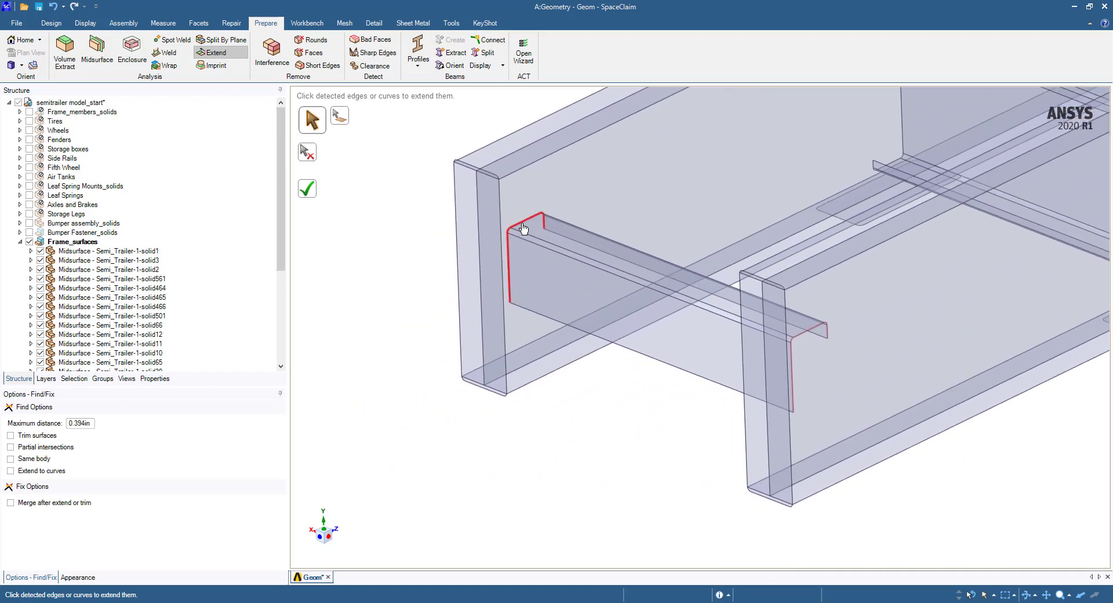
left_click(523, 228)
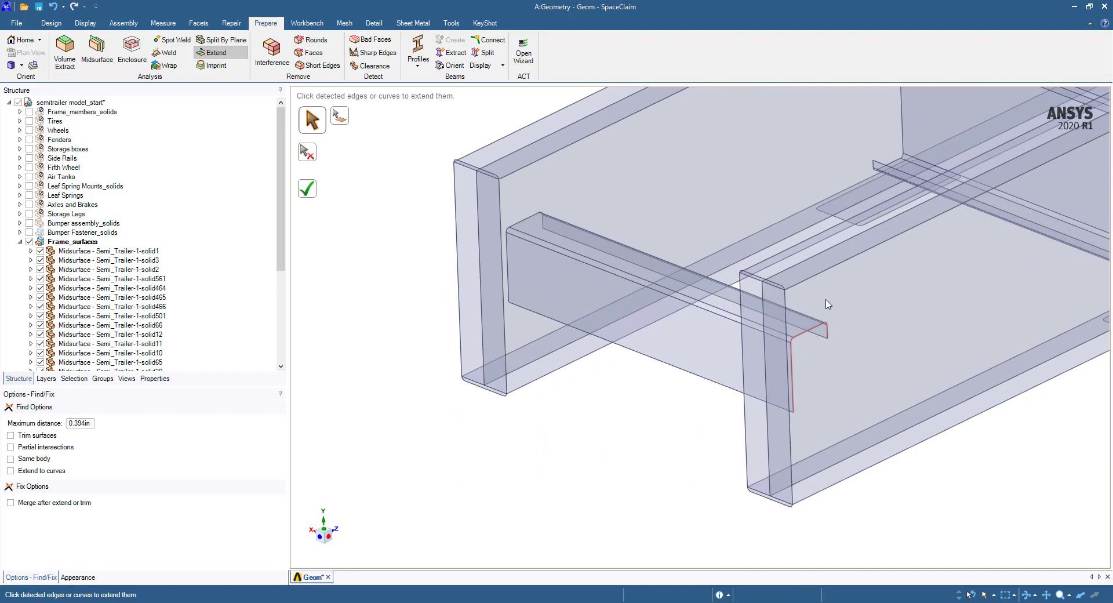
left_click(807, 335)
key("Escape")
key("z")
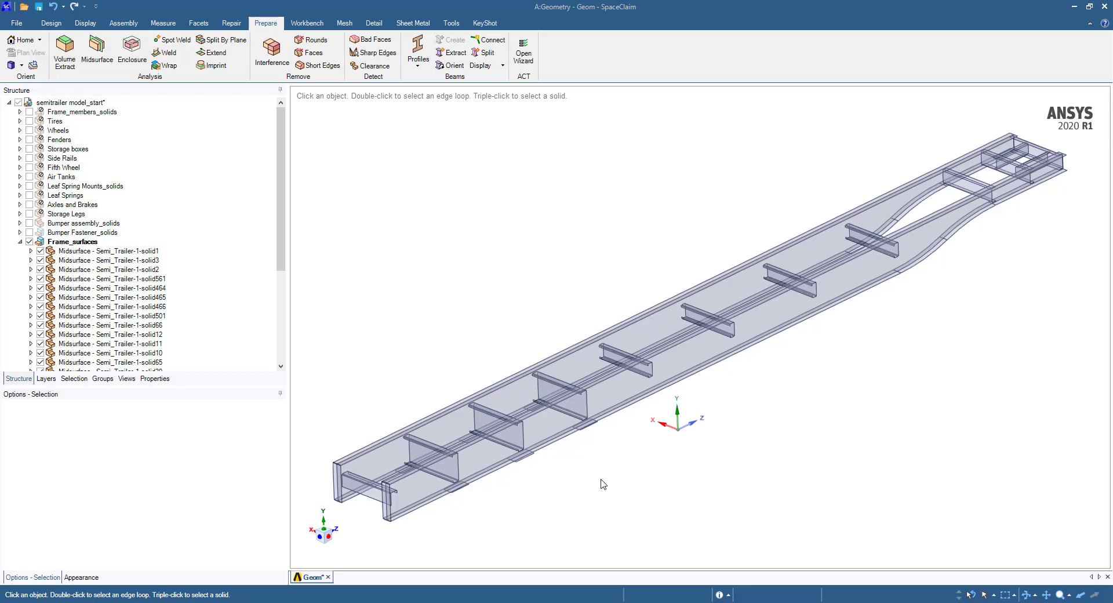
- Split all the frame surface bodies with Split Body, using the existing datum named Plane as the cutter
left_click(323, 544)
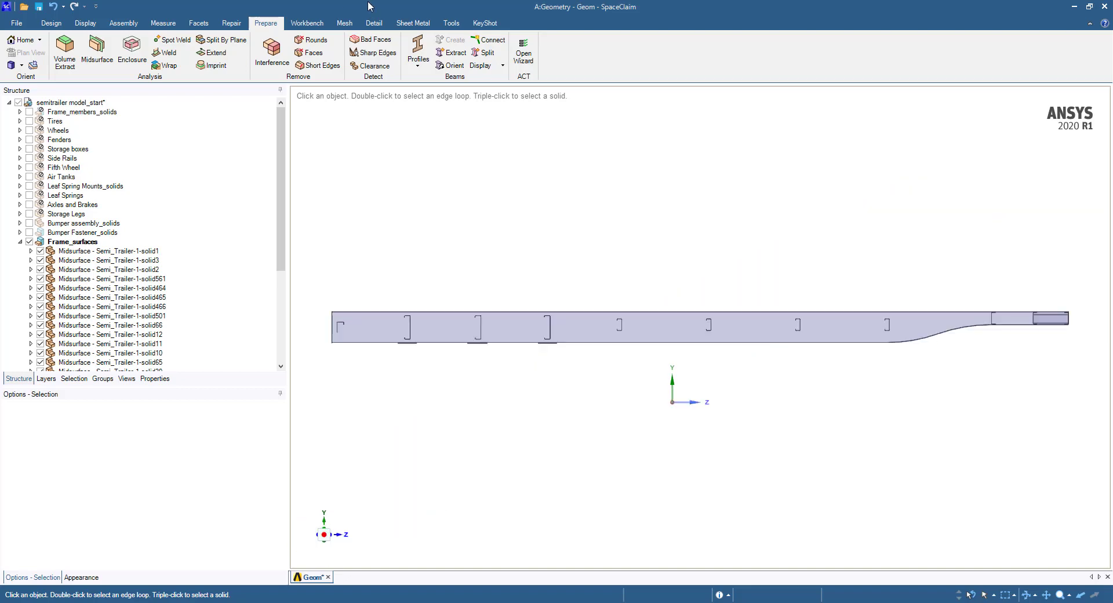
left_click(50, 24)
left_click(450, 42)
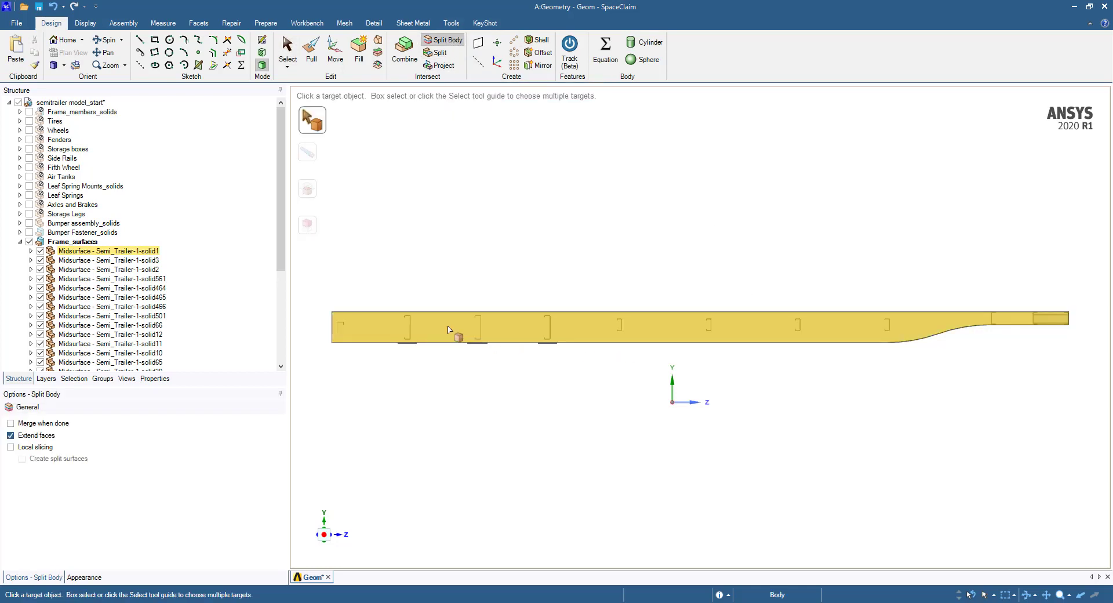
left_click_drag(304, 276, 1080, 367)
scroll(177, 285, "down", 5)
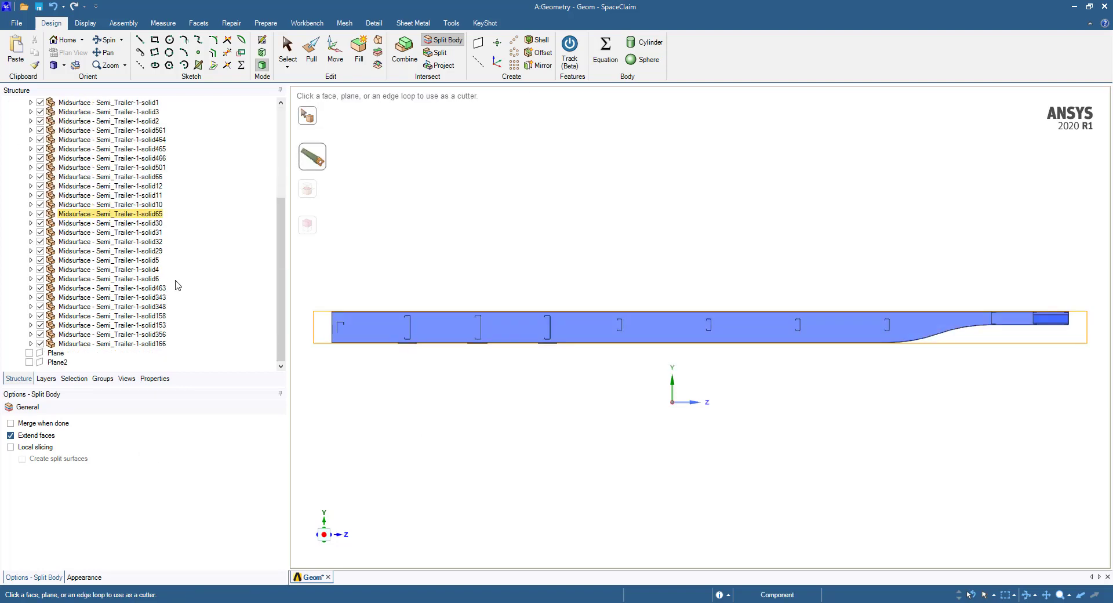
left_click(33, 355)
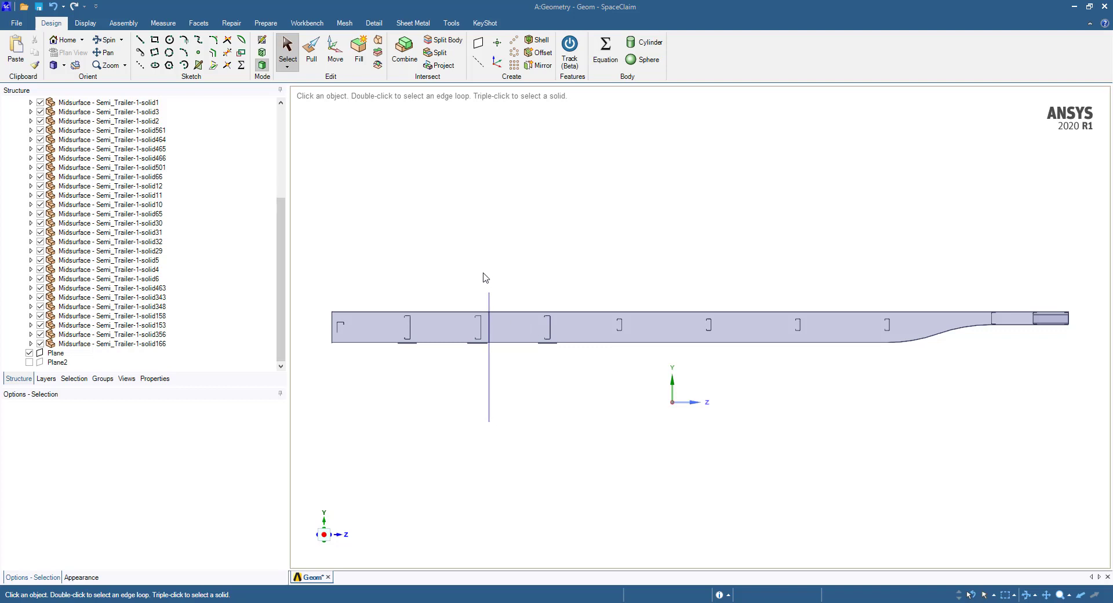
- Suppress for physics all frame bodies from the cutting plane to the stepped front end, and hide all suppressed bodies
left_click_drag(485, 271, 1098, 434)
right_click(846, 411)
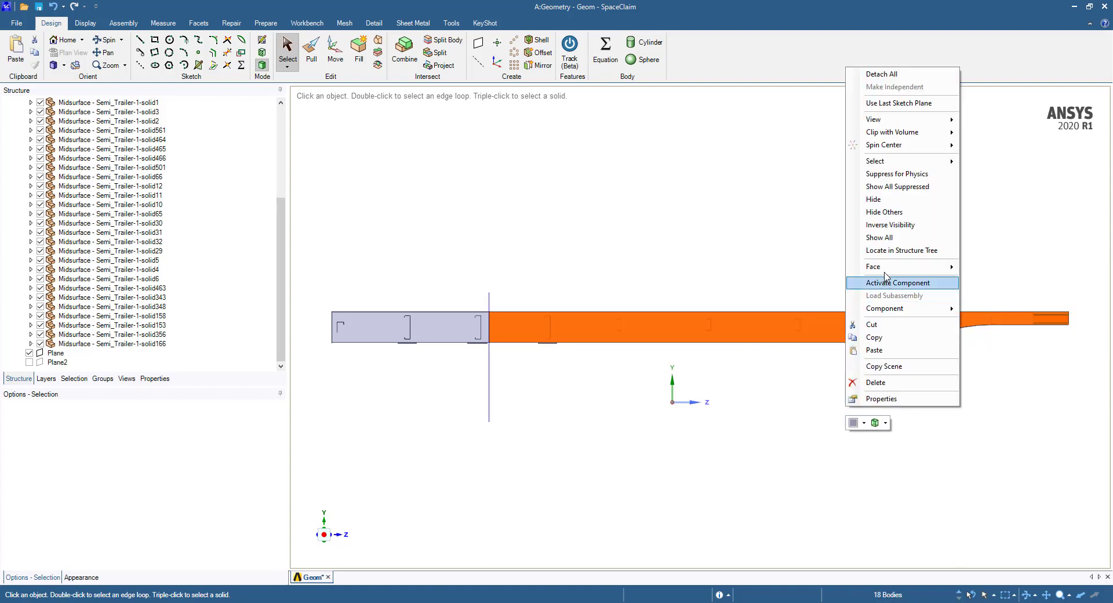
left_click(901, 175)
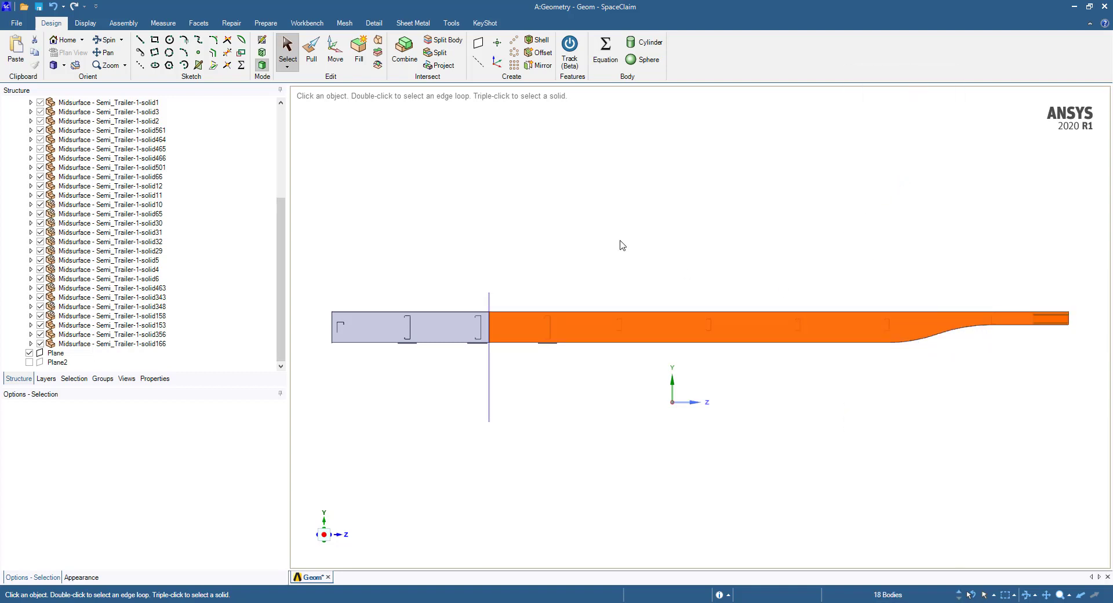
right_click(554, 191)
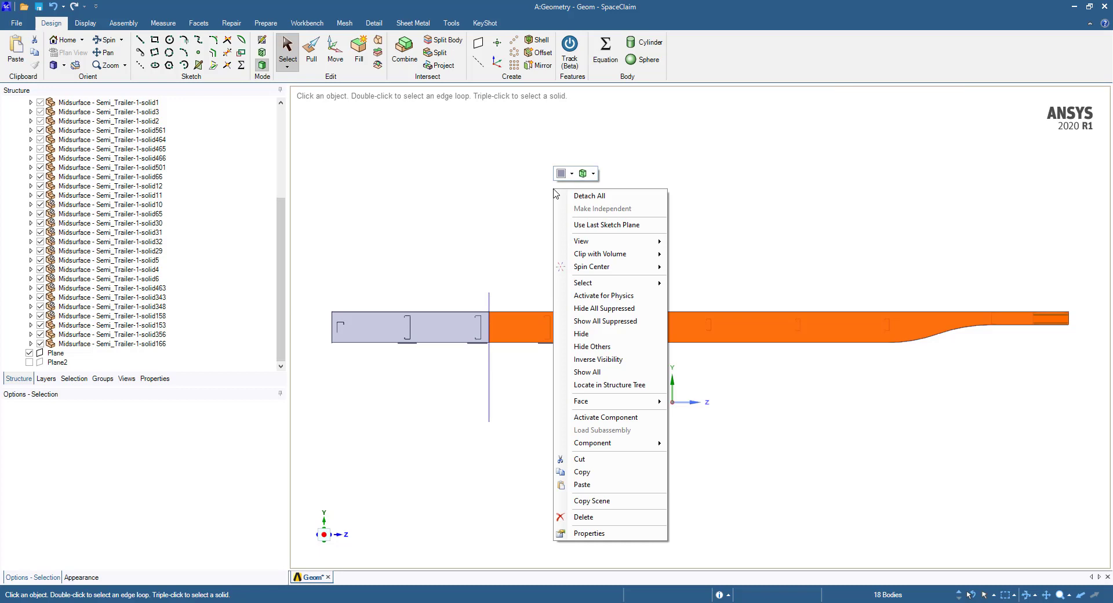
left_click(610, 316)
key("h")
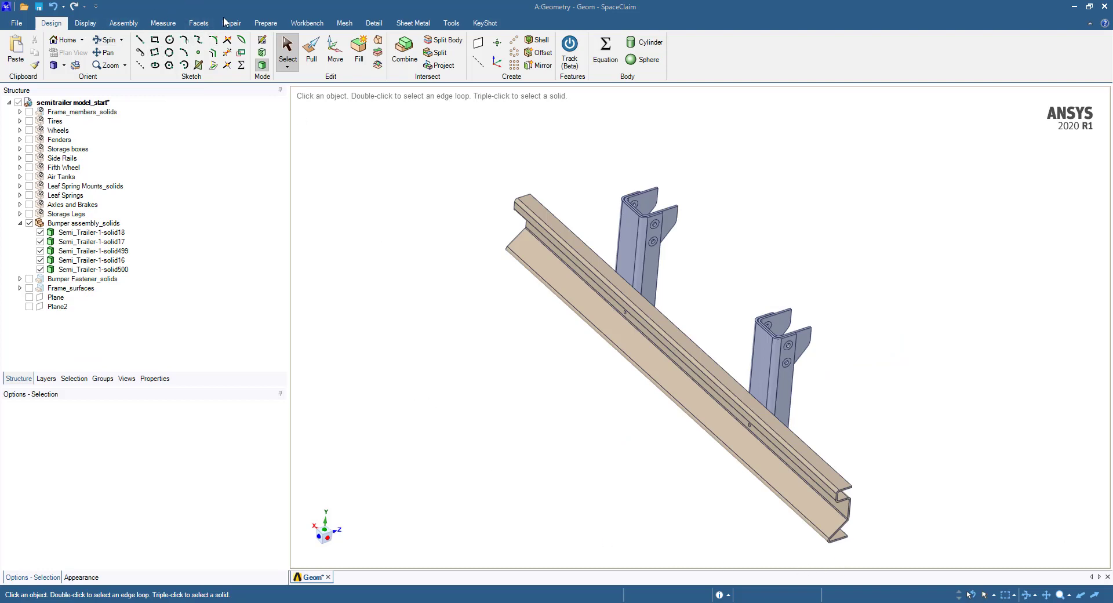
- Create a midsurface of the long bumper rail, Semi_Trailer-1-solid18, detecting its face pairs by thickness range
left_click(259, 22)
left_click(94, 58)
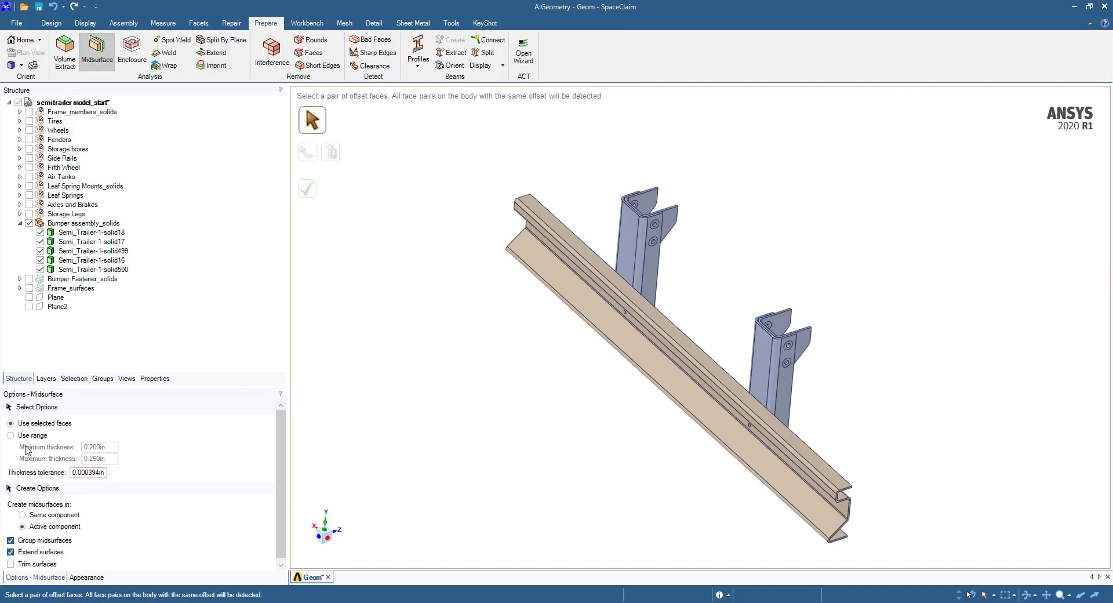
left_click(11, 435)
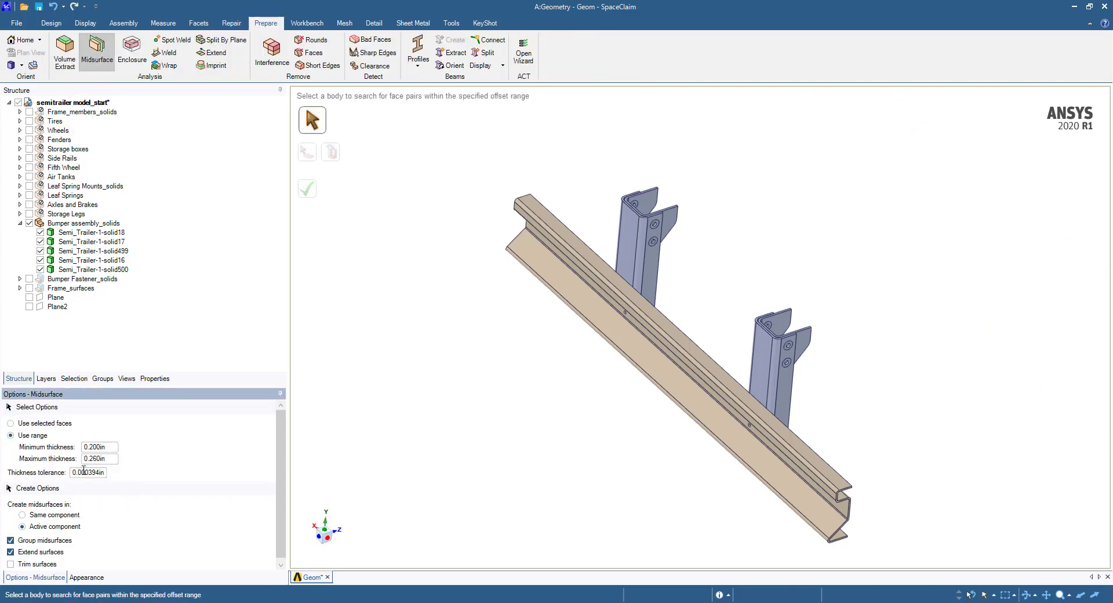
left_click(793, 498)
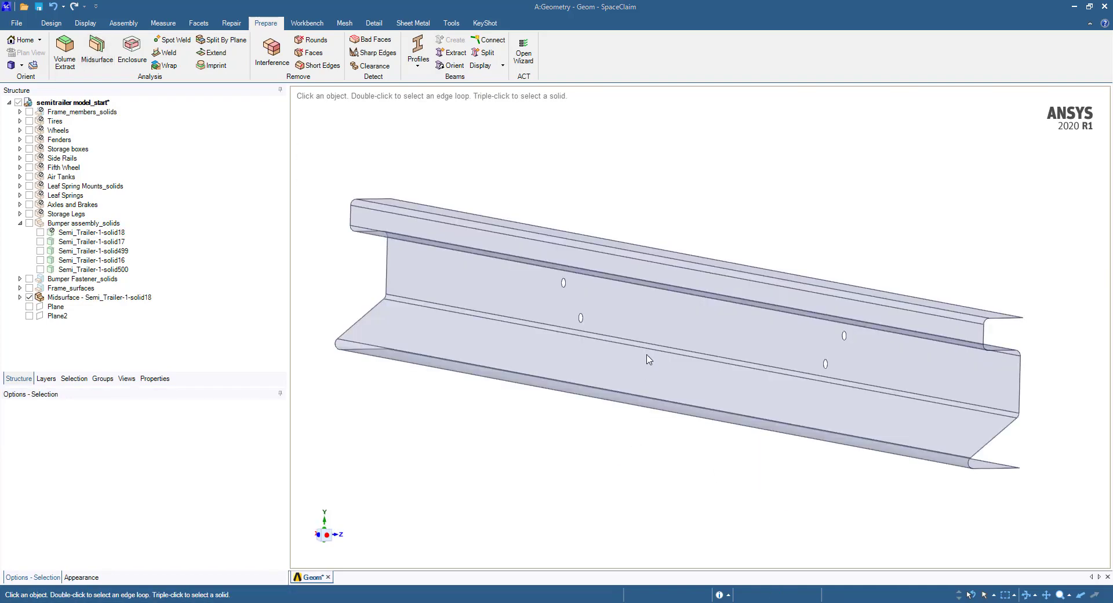
left_click(52, 23)
left_click(571, 314)
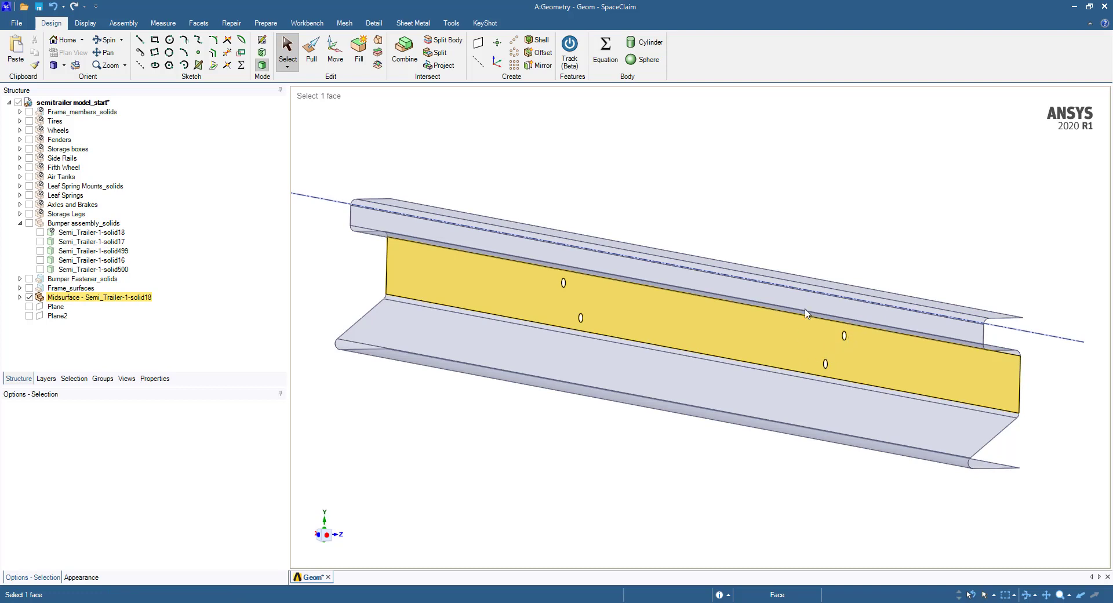
left_click(754, 370)
key("Escape")
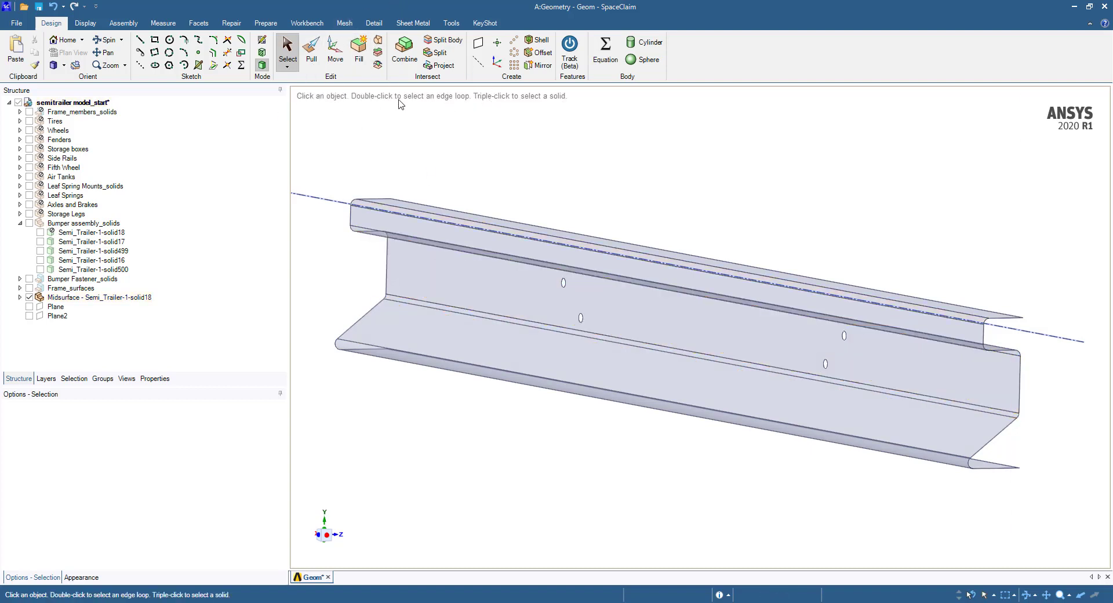
- Pull copies of the four equal-length bolt-hole edges in the bumper midsurface's web 0.279 in outward to imprint concentric washer rings
left_click(311, 58)
left_click(551, 290)
left_click(566, 283)
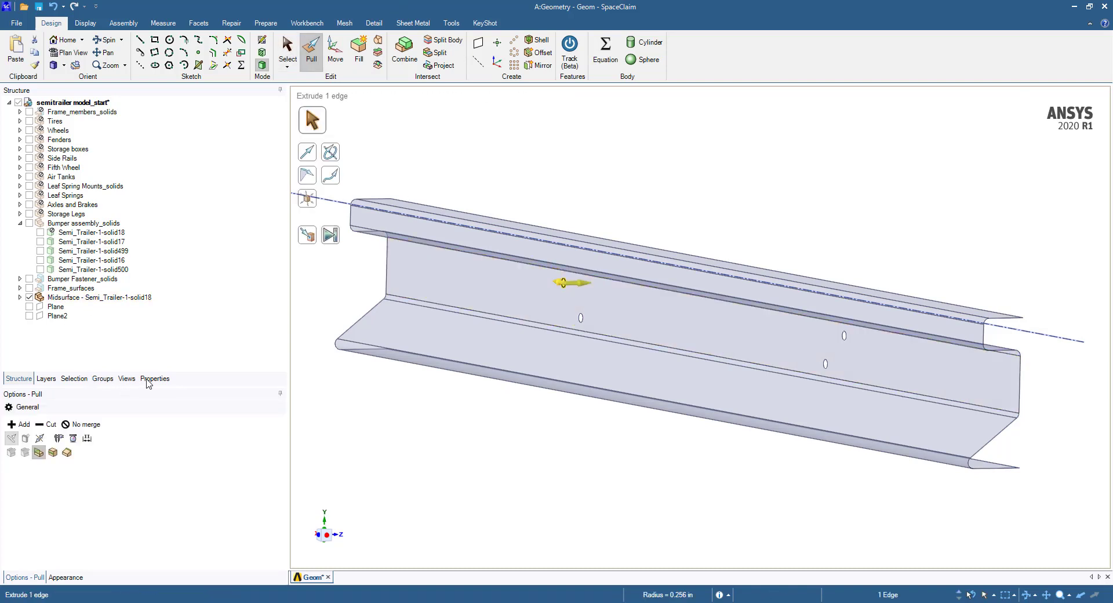
left_click(79, 380)
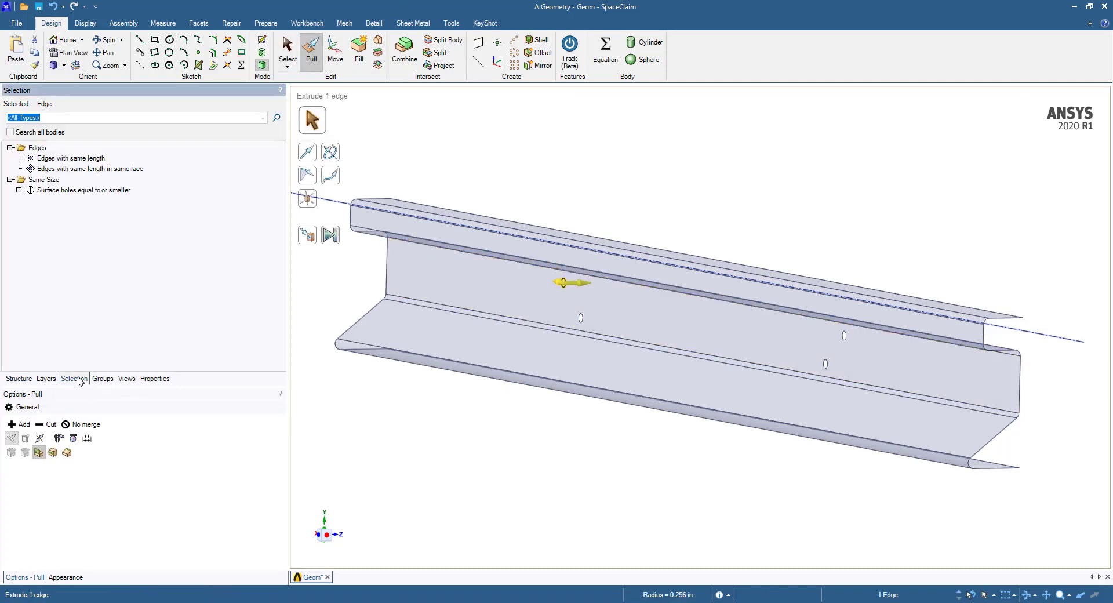
left_click(124, 169)
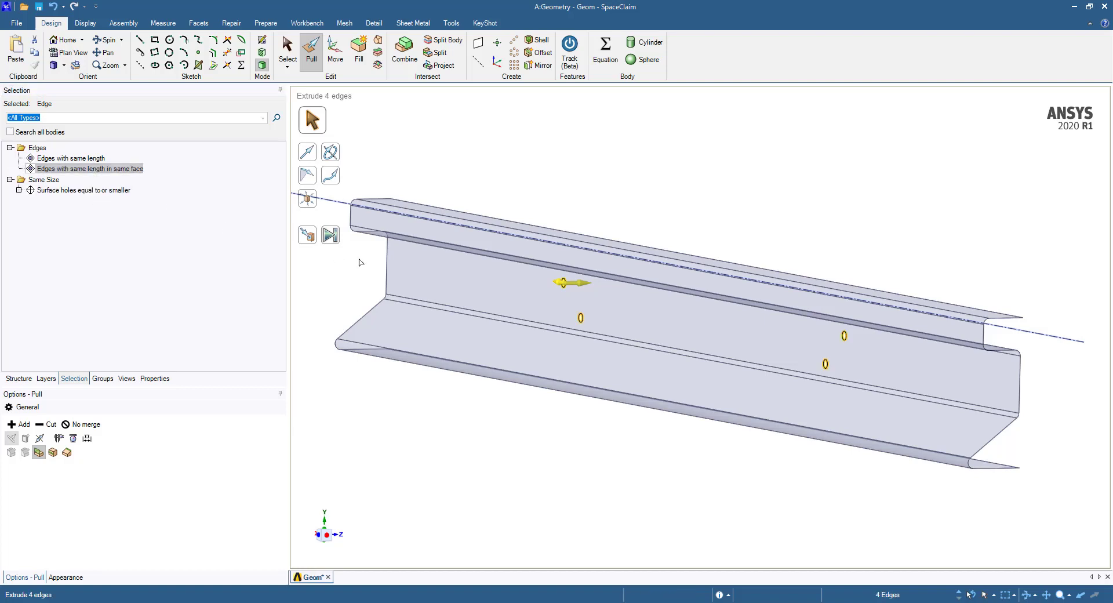
left_click(53, 453)
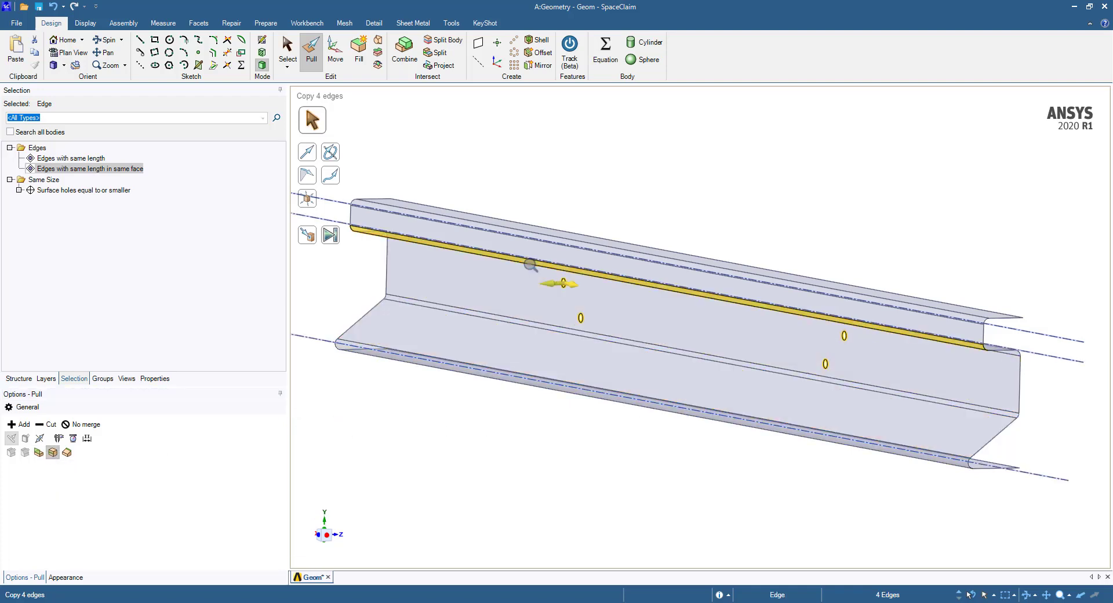
scroll(576, 297, "up", 3)
scroll(840, 330, "up", 5)
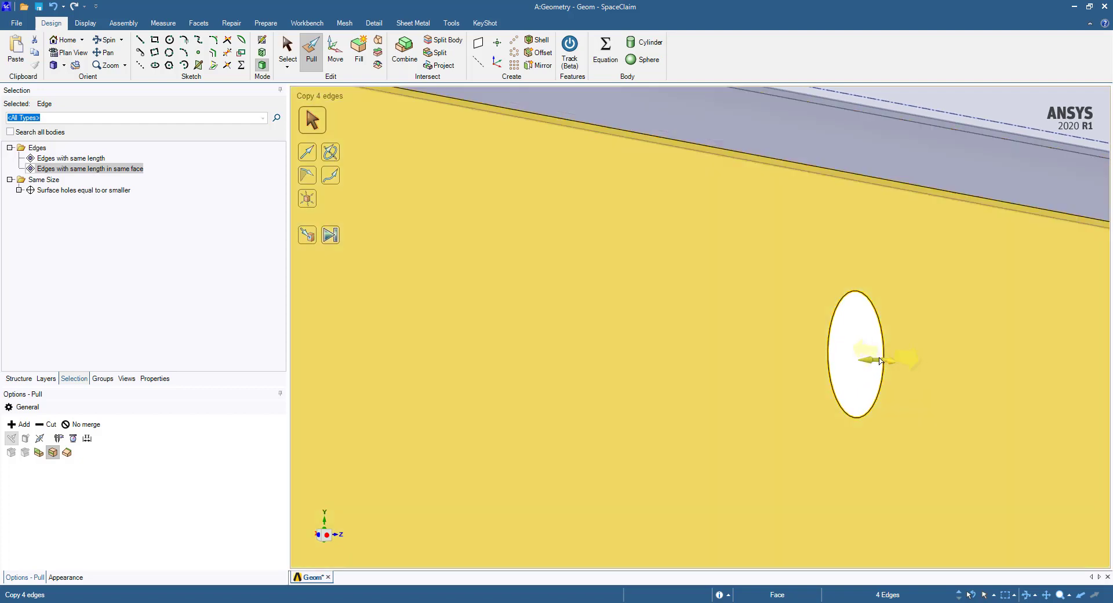
left_click_drag(897, 366, 921, 360)
key("BackSpace")
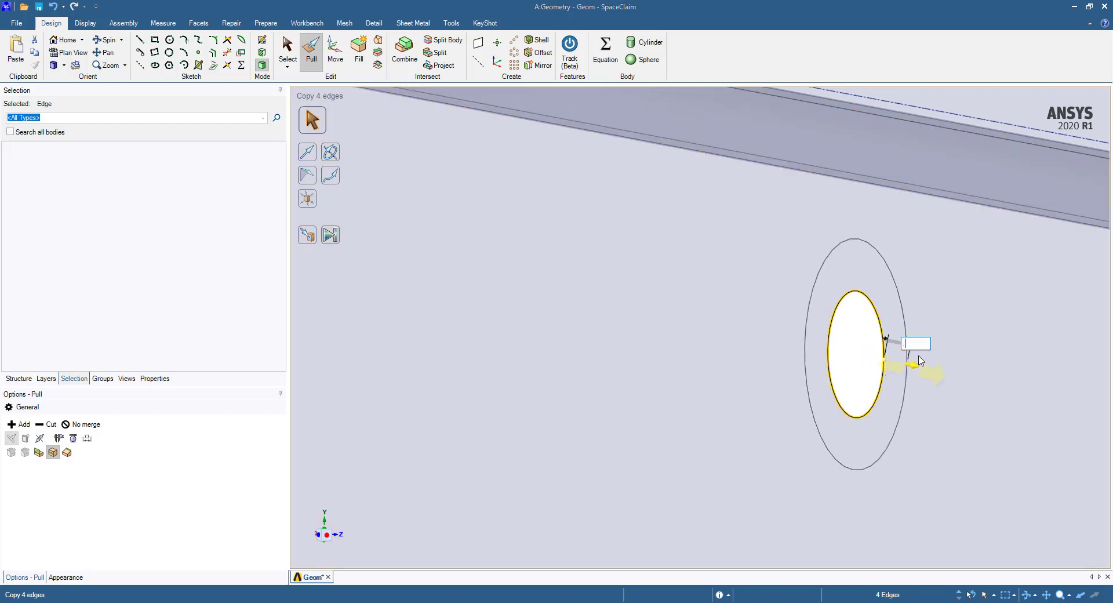
key("Return")
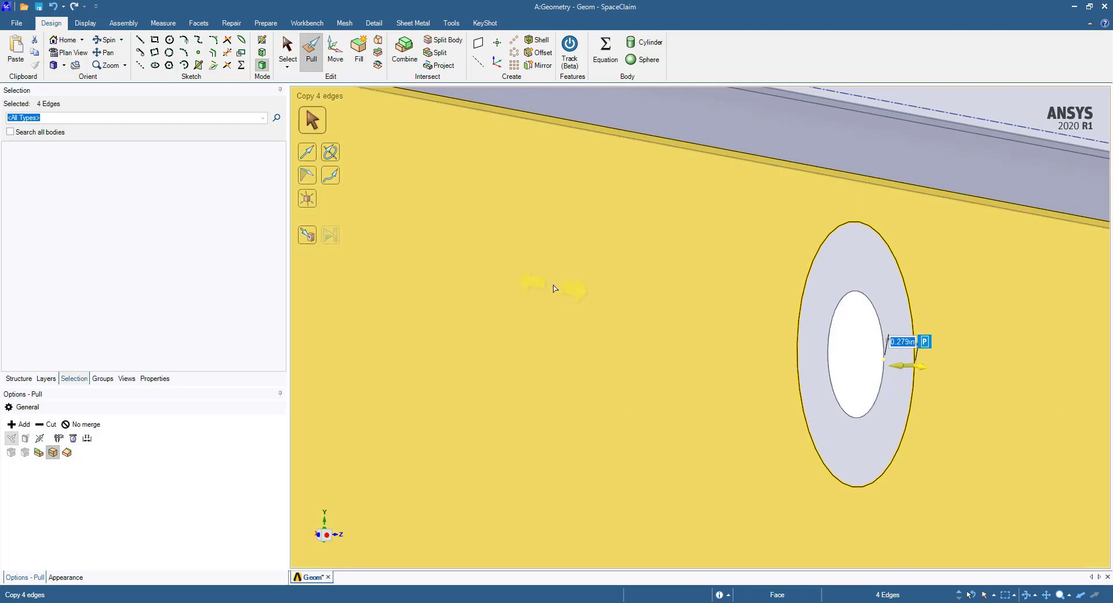
key("Escape")
key("z")
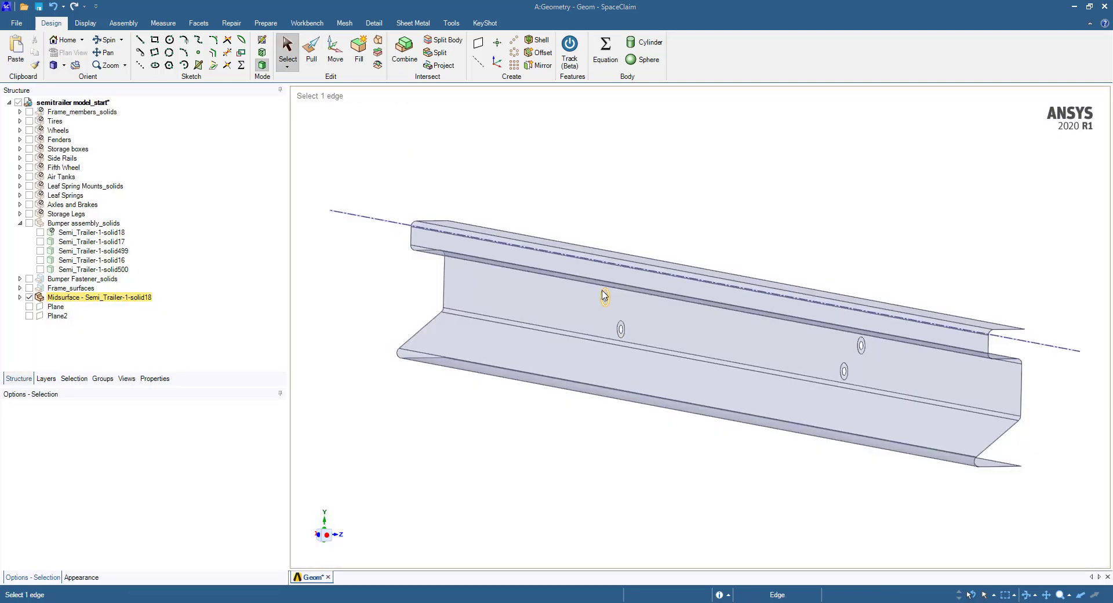
left_click(754, 309)
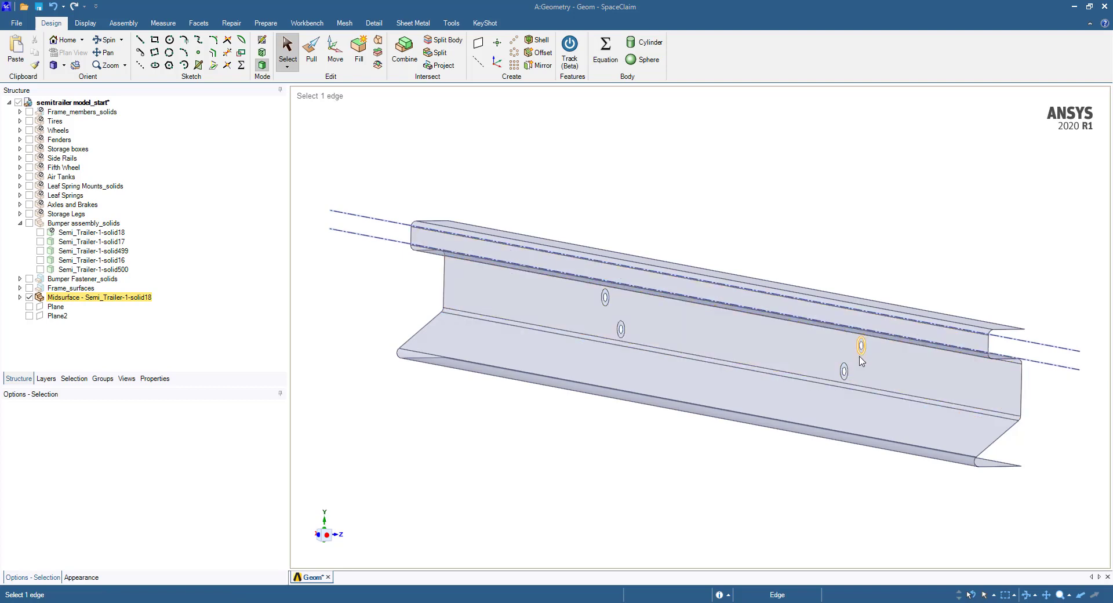
left_click(696, 408)
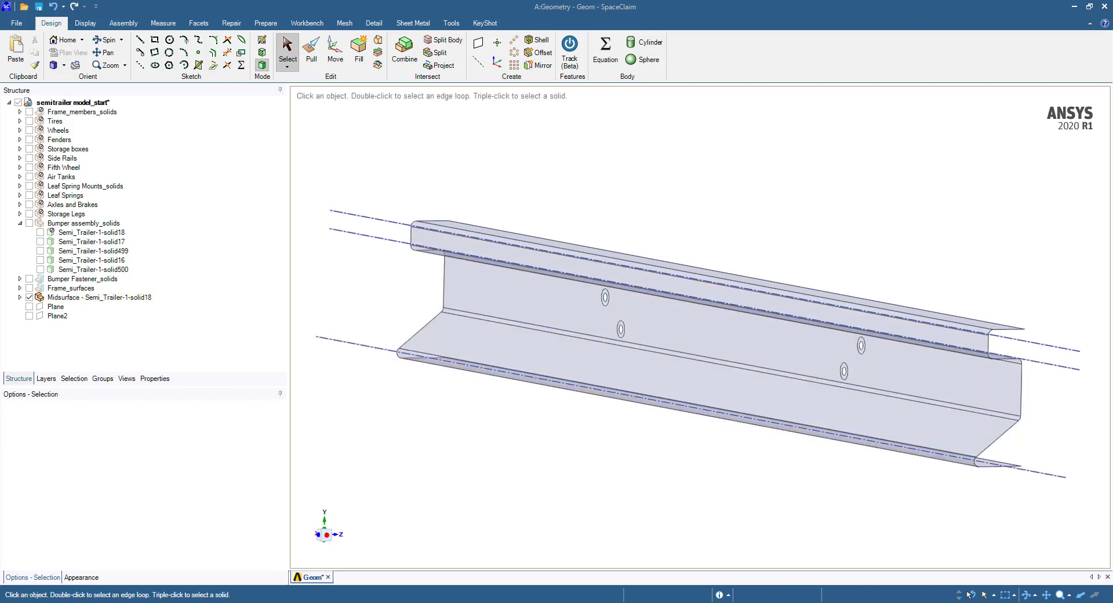
- Show Plane2 and sketch a rectangle on it, about 7.25 in wide and 10.375 in high, around one pair of bumper holes
left_click(29, 315)
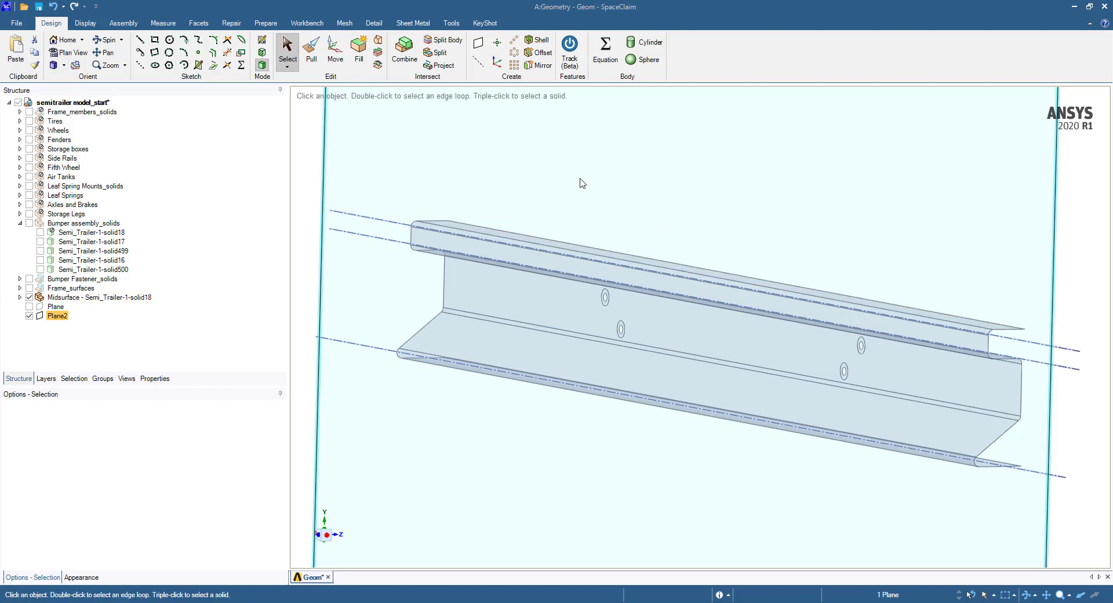
left_click(542, 269)
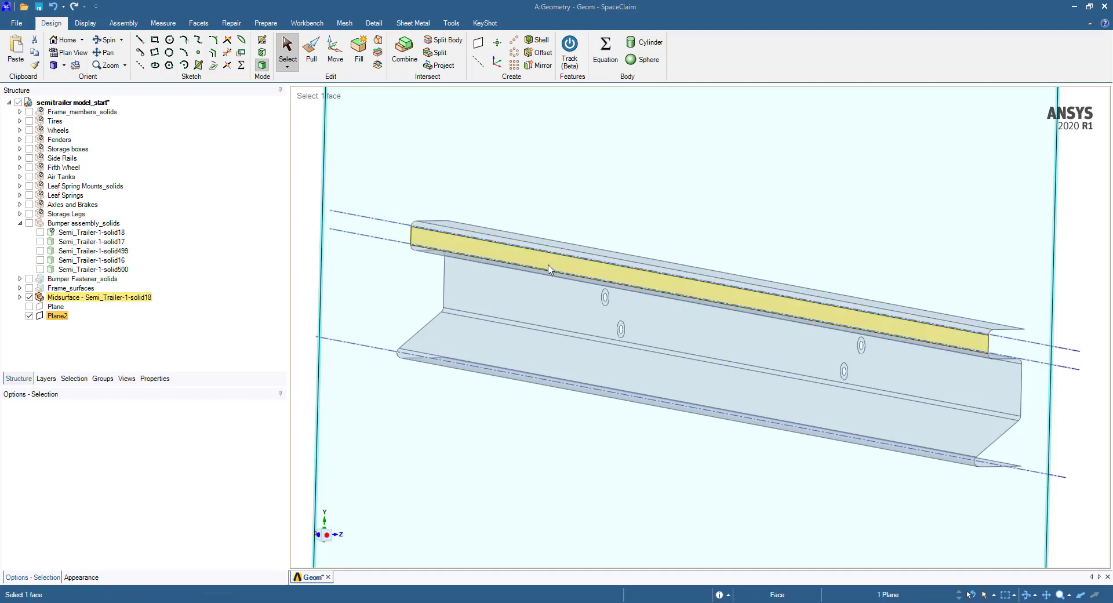
key("Escape")
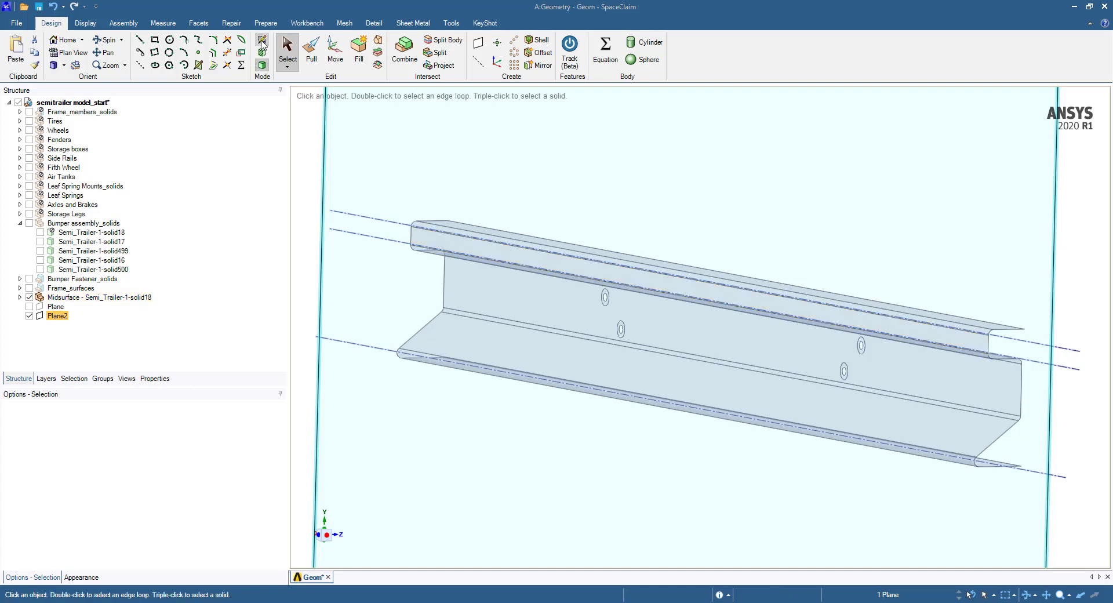
left_click(262, 41)
left_click(155, 40)
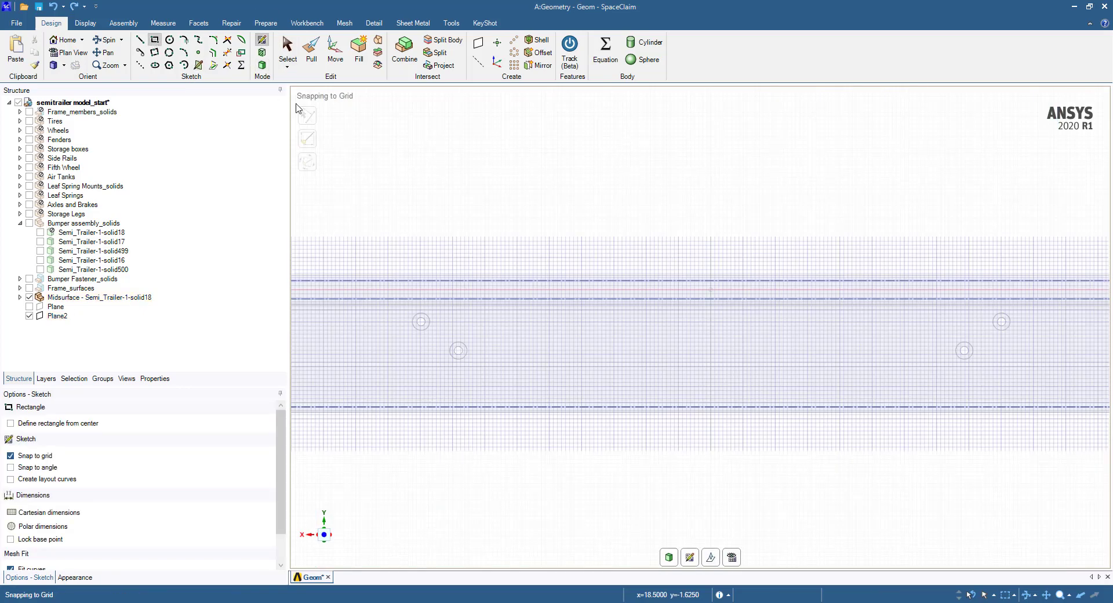
left_click(384, 266)
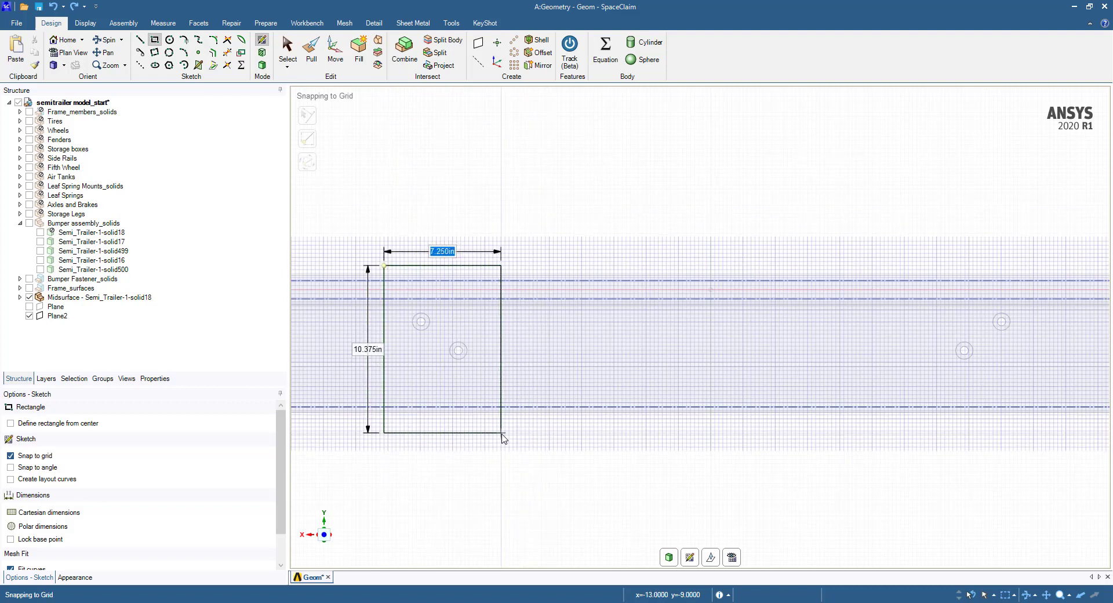
left_click(503, 439)
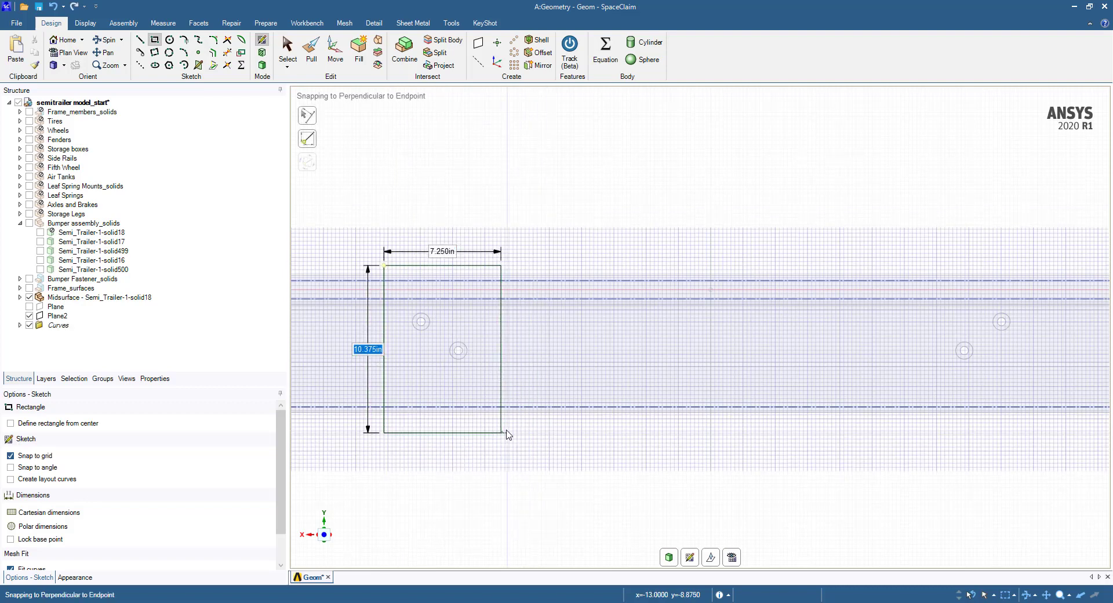
- Set the sketched rectangle's height to 10.5 in and its width to 8 in
type("10")
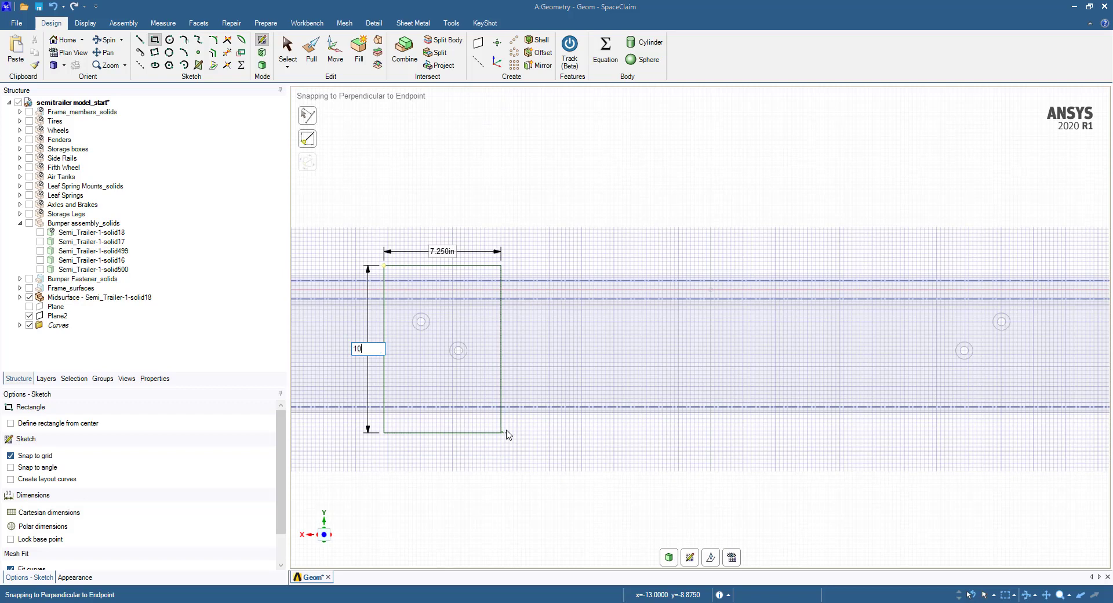
key("Escape")
left_click(443, 251)
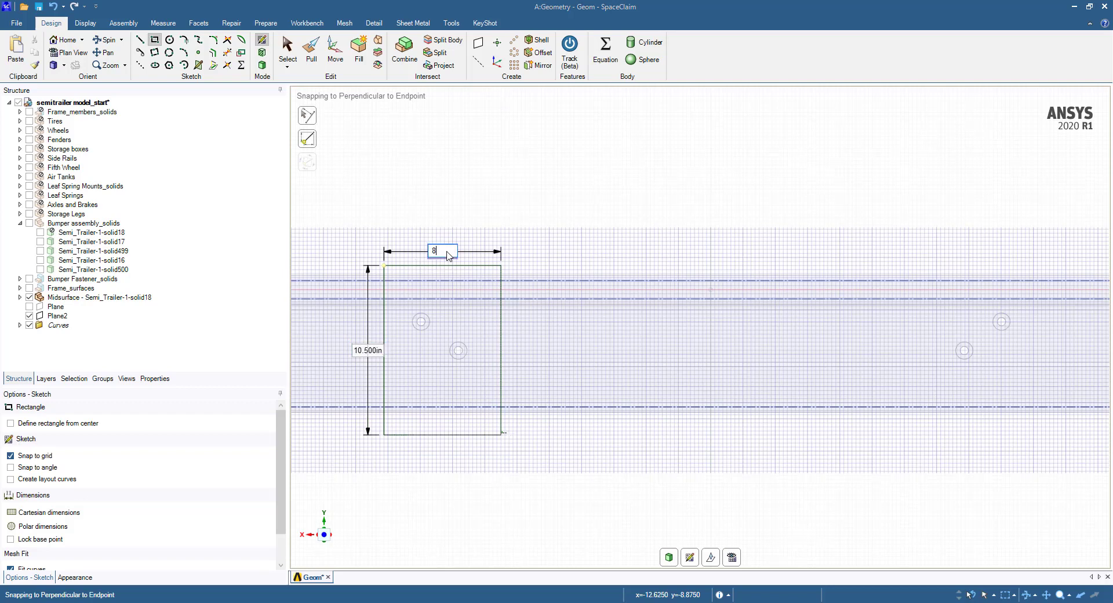
key("Return")
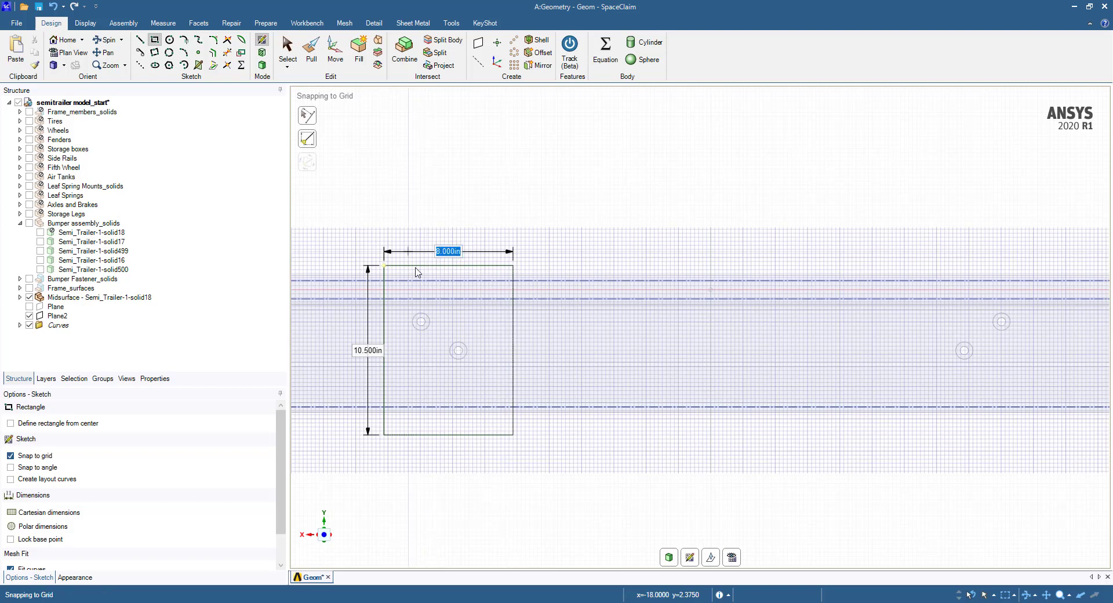
- Pull the rectangular sketch region 1 in to form a solid impact block
left_click(312, 52)
left_click_drag(519, 363, 527, 376)
type("1")
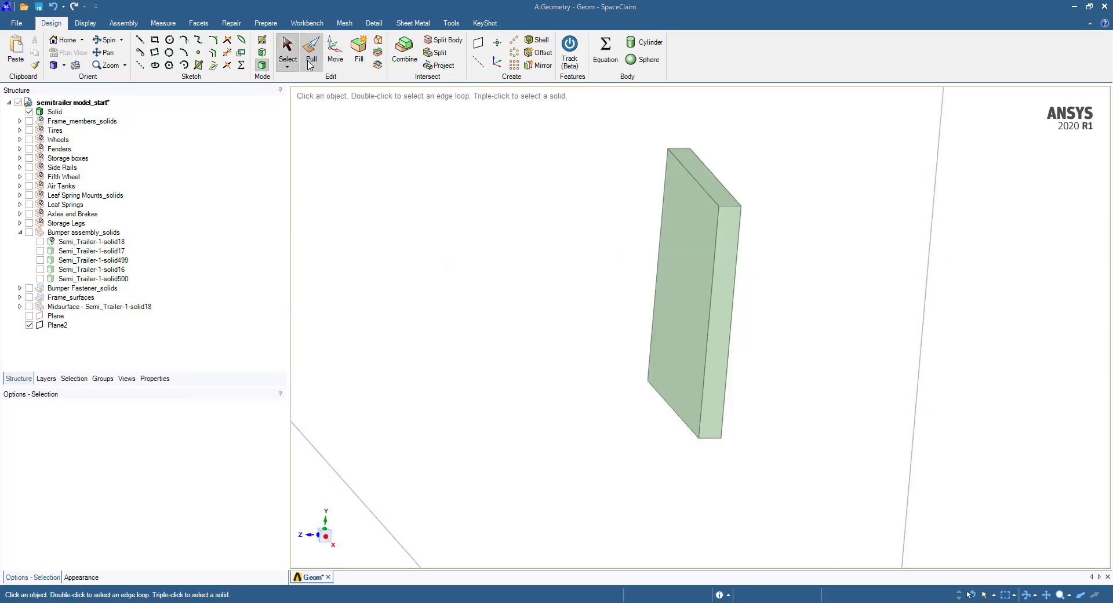
- Round all four edges of the block's large outer face with a 0.25 in radius
left_click(310, 62)
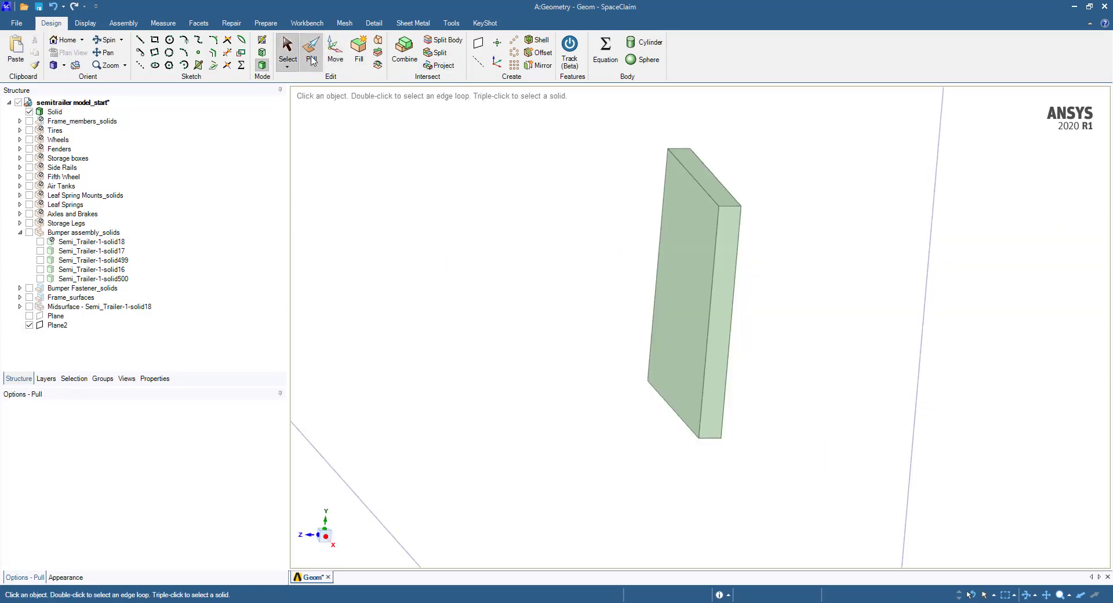
left_click(690, 178)
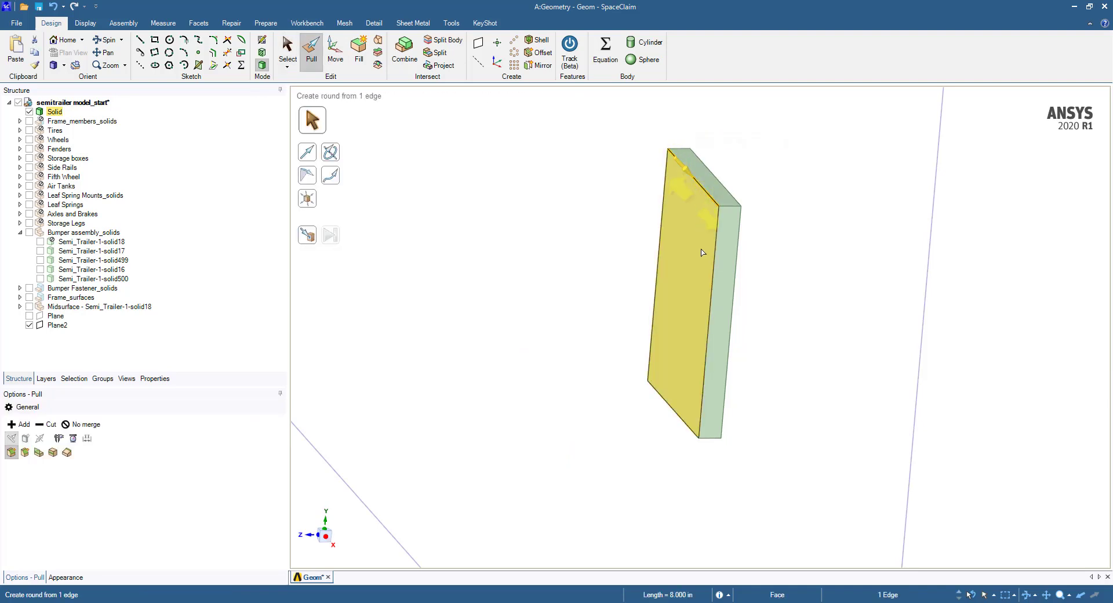
double_click(713, 290)
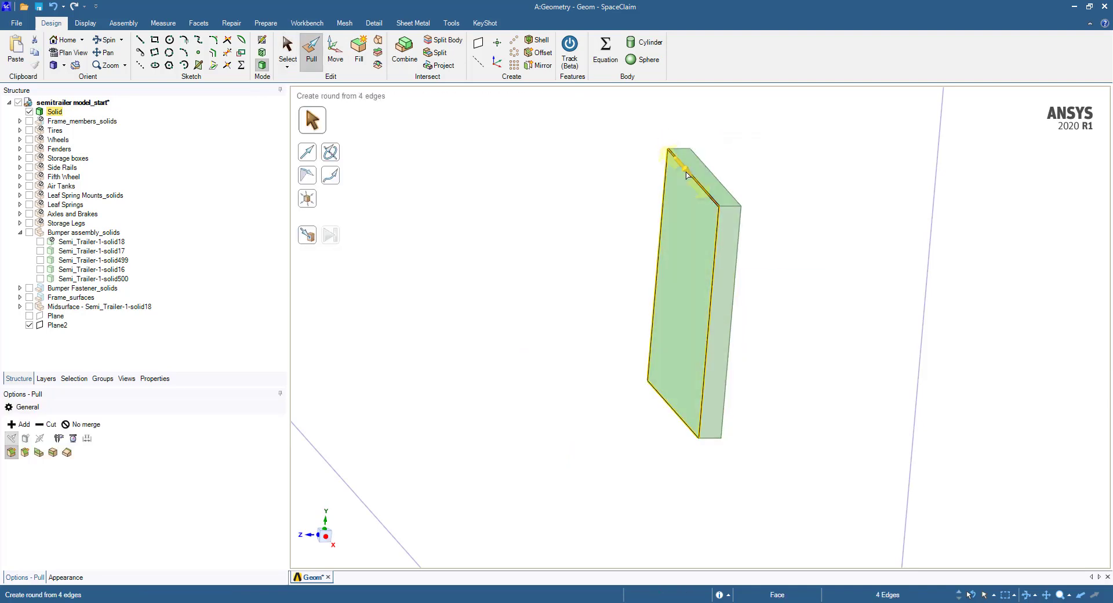
left_click_drag(687, 173, 696, 180)
key("BackSpace")
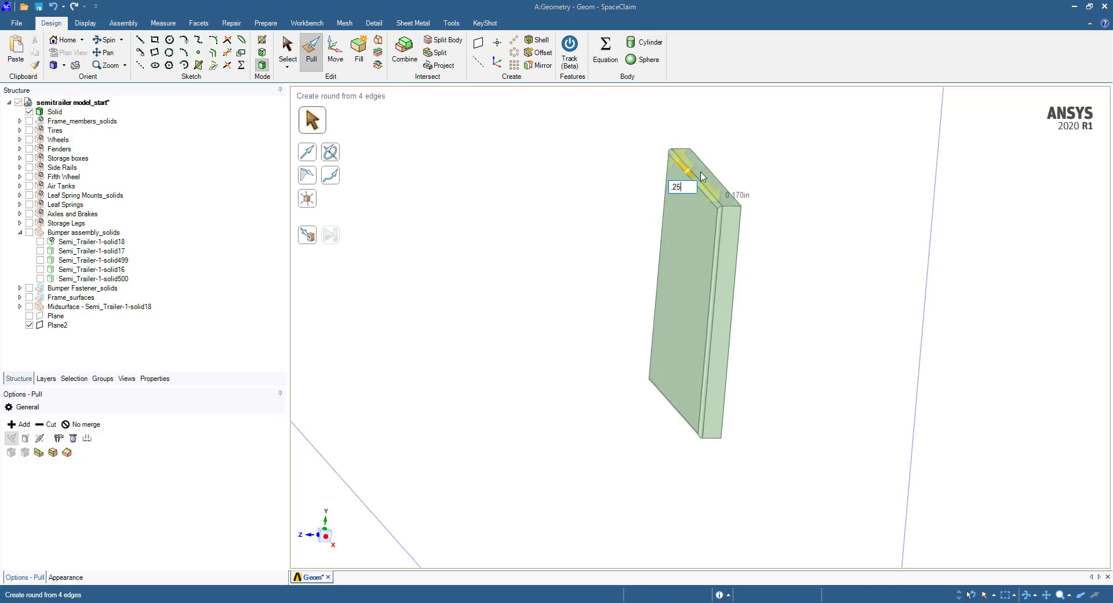
key("Return")
key("Escape")
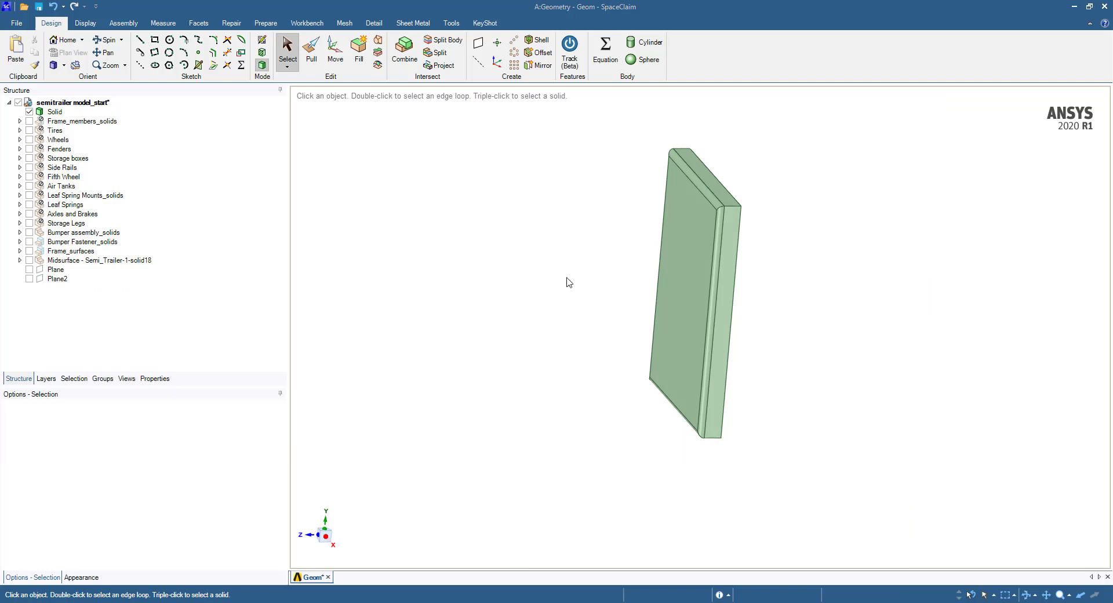
- Redisplay the frame surfaces, bumper solids and fasteners, bumper midsurface and both datum planes alongside the block
key("ctrl+z")
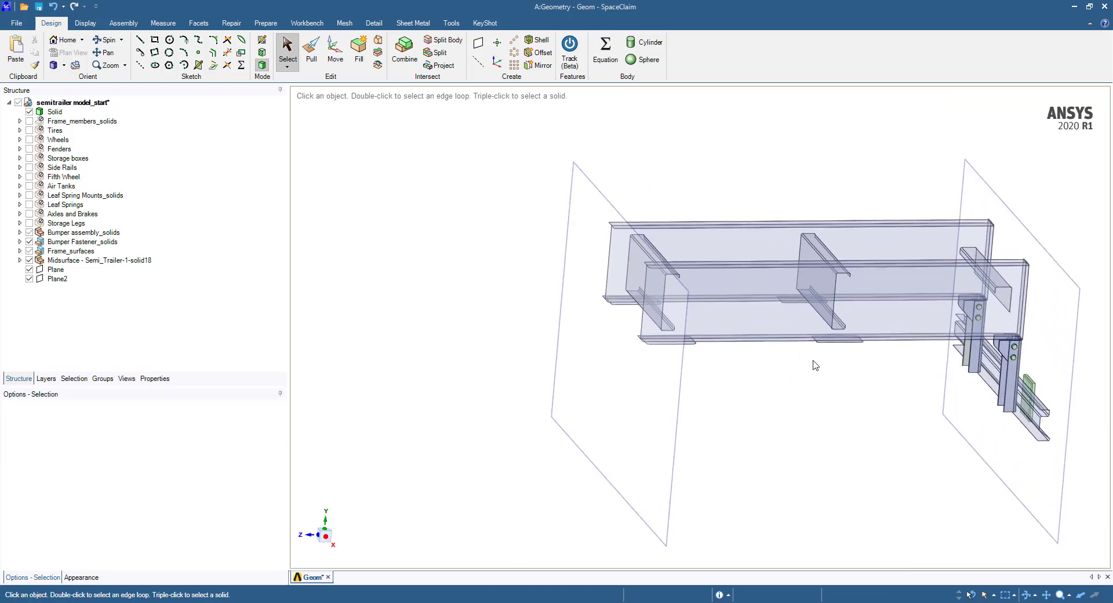
- Hide both datum planes in the semitrailer model
left_click(30, 270)
left_click(29, 279)
left_click(873, 337)
left_click(890, 415)
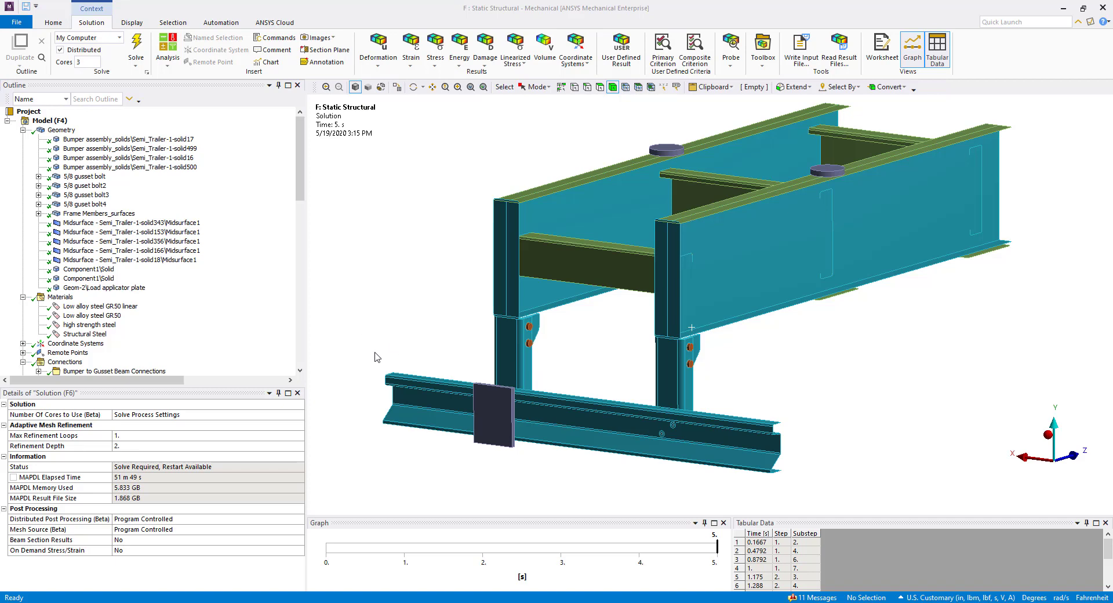
- Switch to the Mechanical static structural model and review the first bumper solid's material assignment and the Low alloy steel GR50 properties
left_click(63, 130)
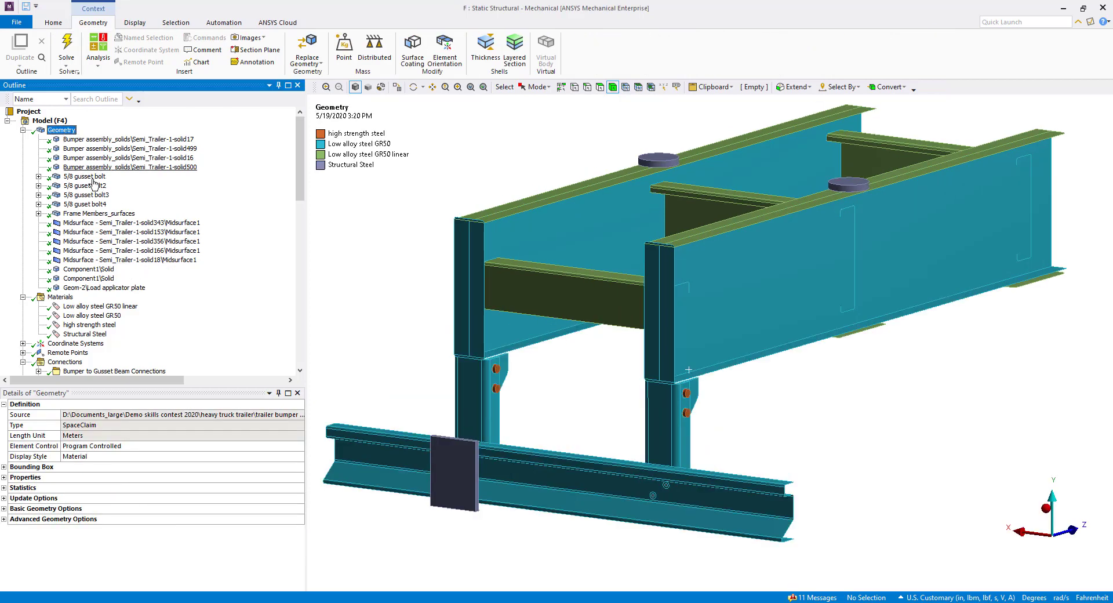
left_click(162, 141)
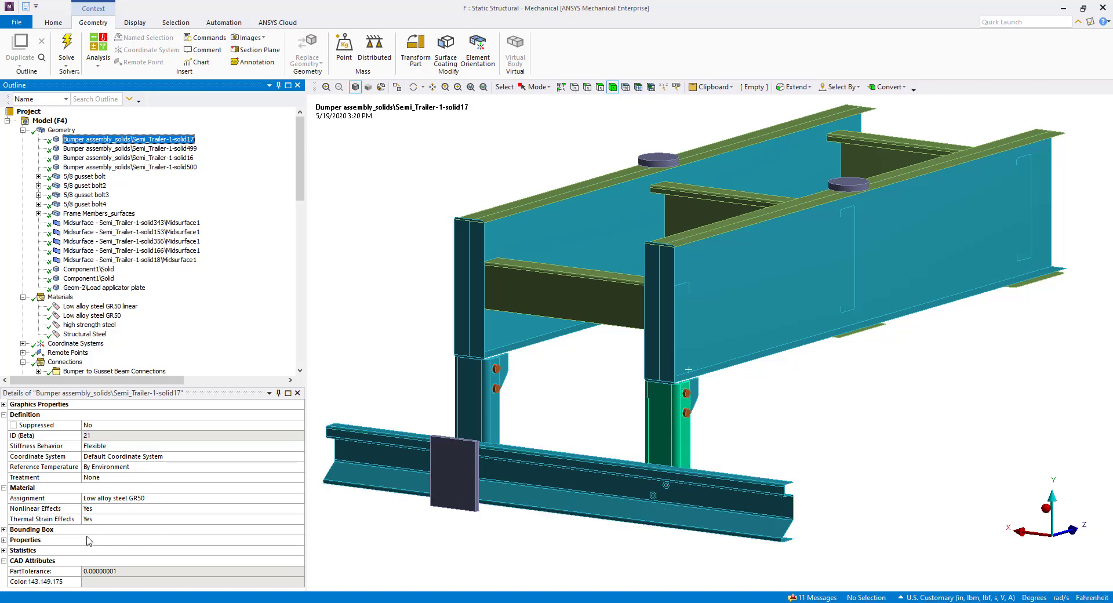
left_click(123, 500)
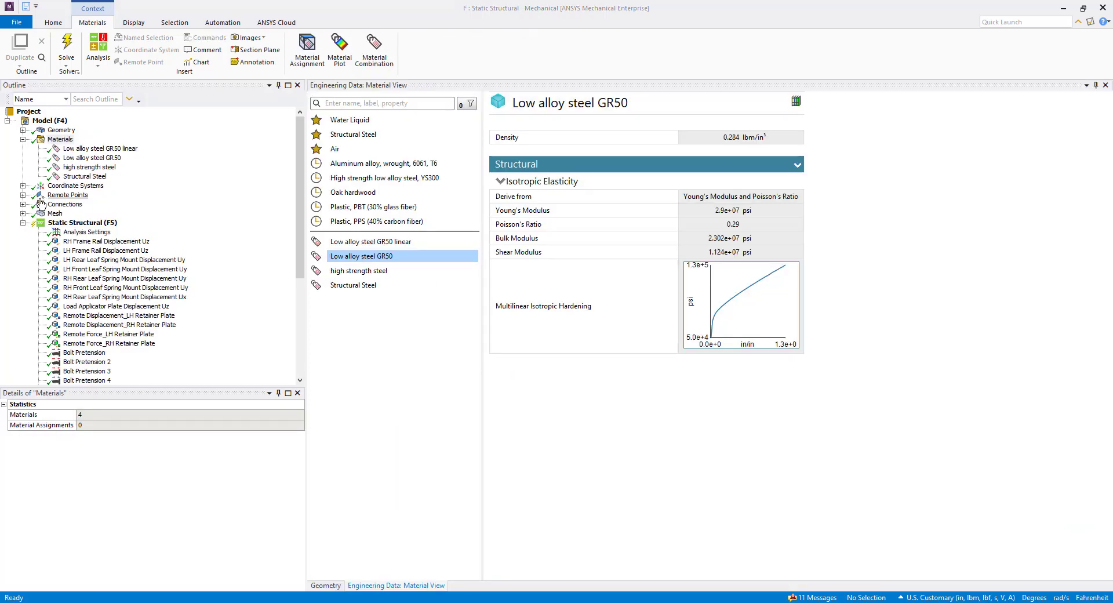
left_click(113, 158)
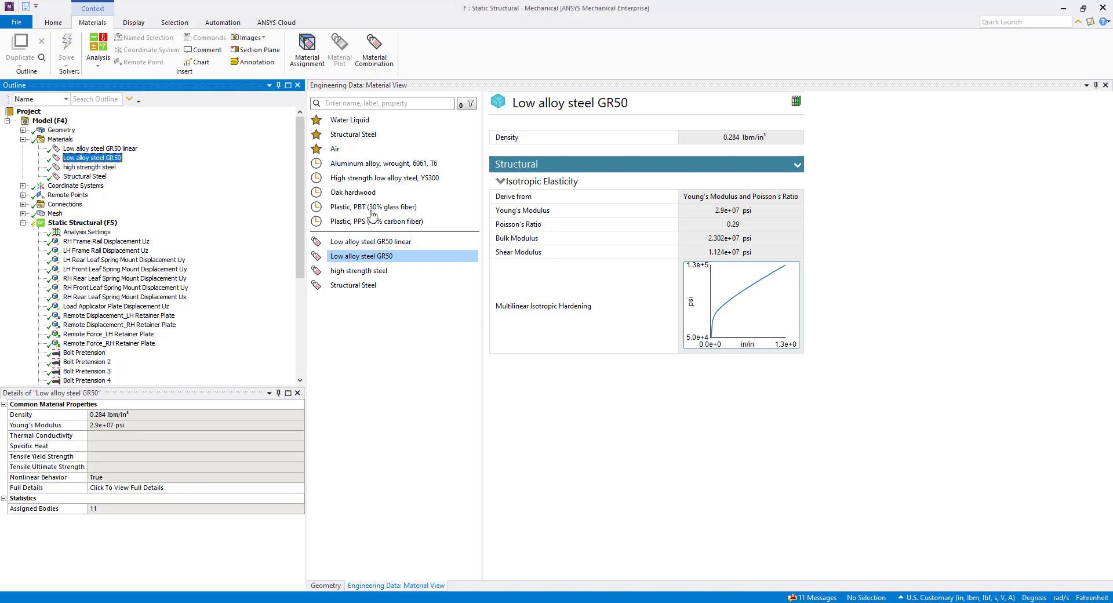
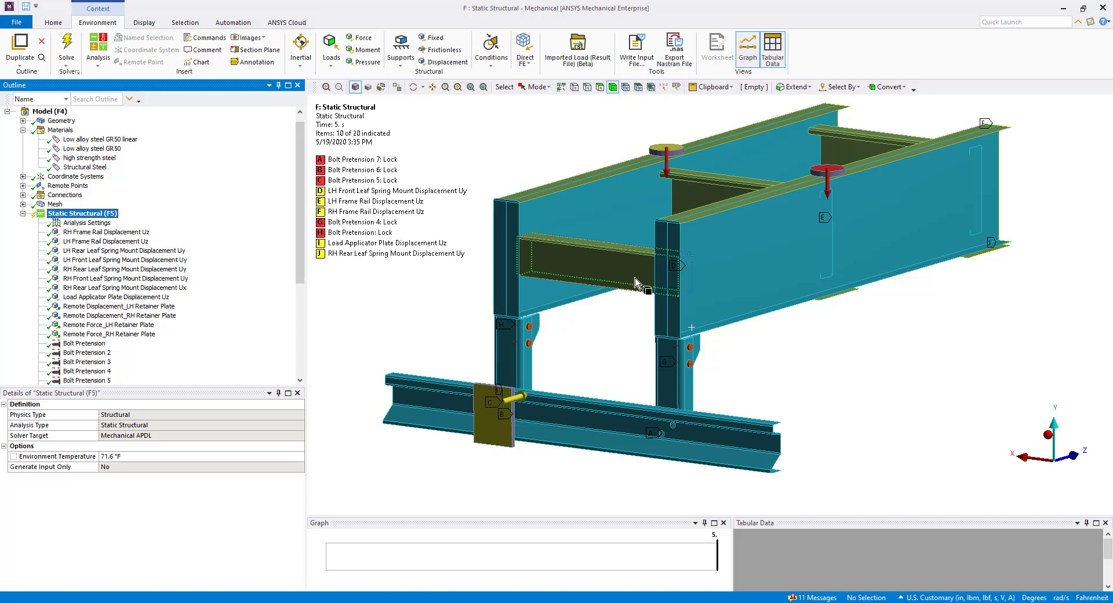
- Review the static structural analysis settings and the solution details with its list of result objects
left_click(69, 222)
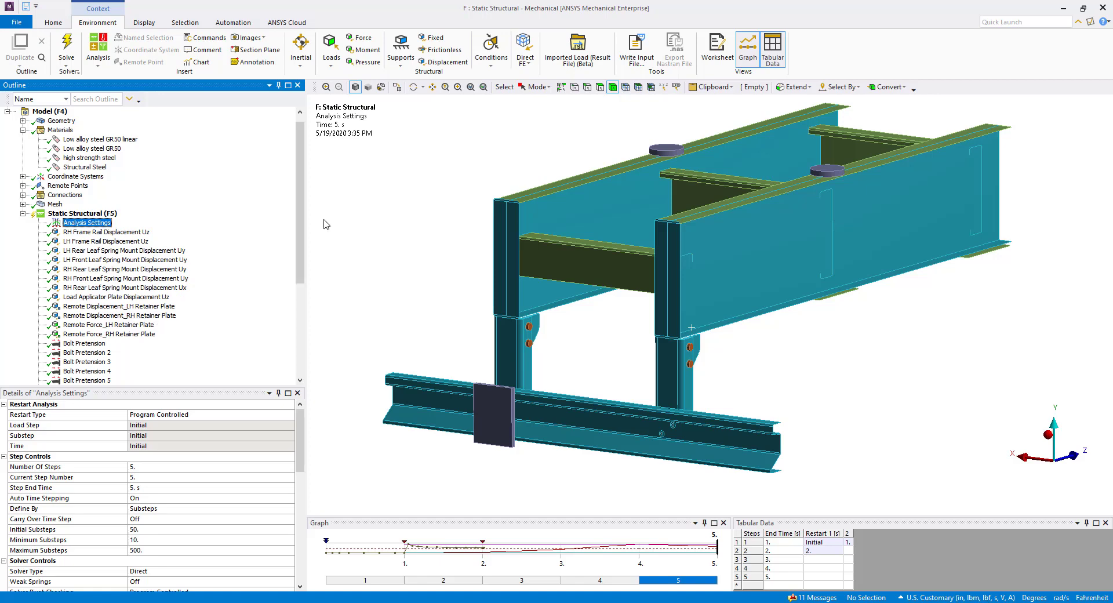
scroll(174, 342, "down", 3)
left_click(84, 344)
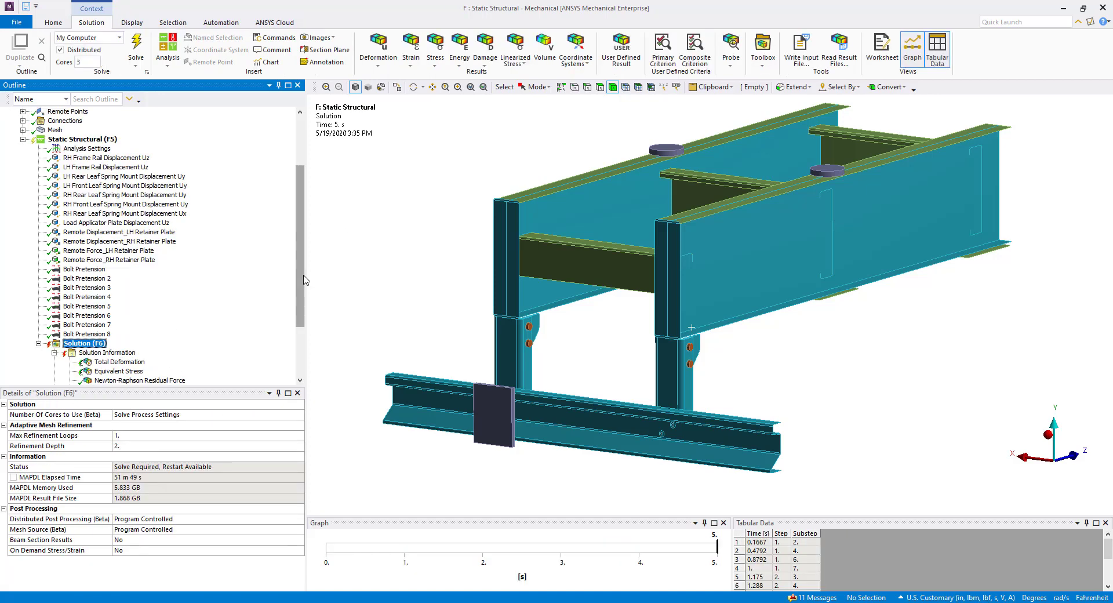
scroll(306, 284, "down", 3)
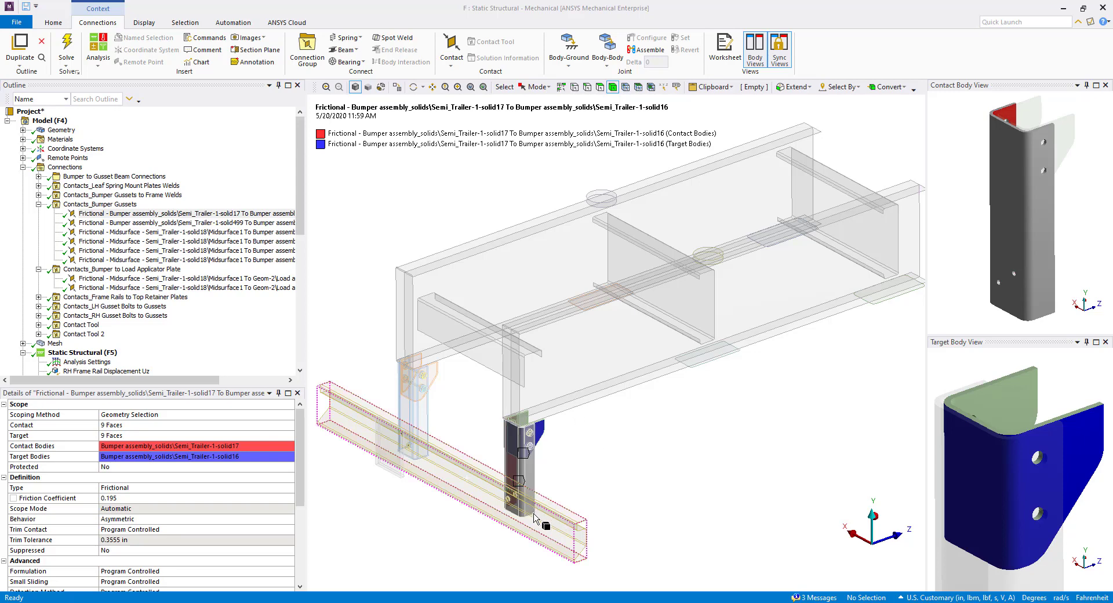
- Inspect the frictional contacts between the bumper gussets, the bumper midsurface and the load applicator plate
left_click(143, 213)
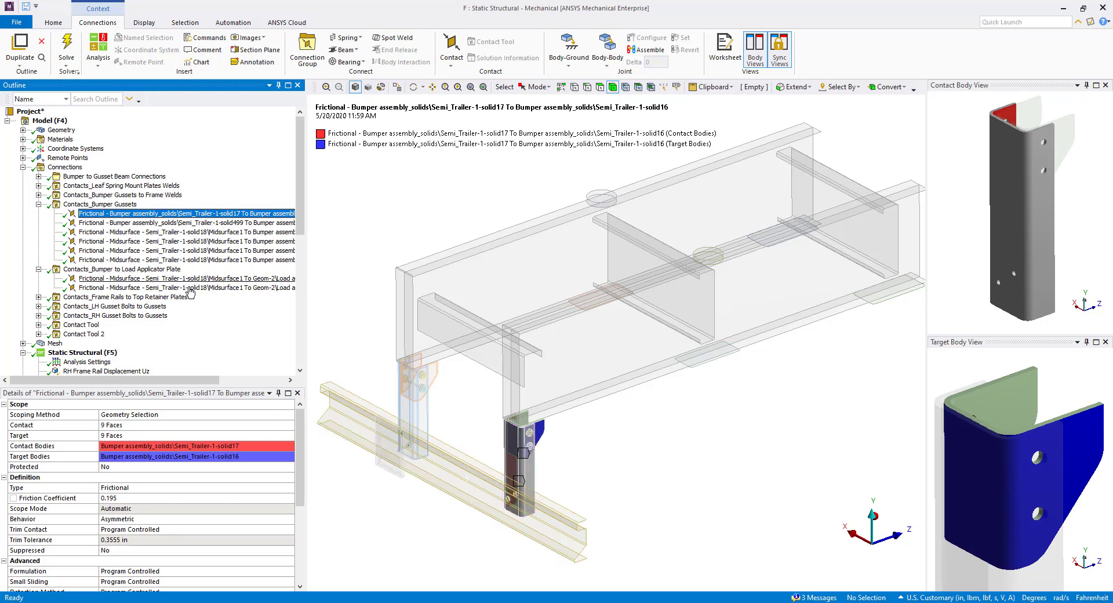
left_click(202, 261)
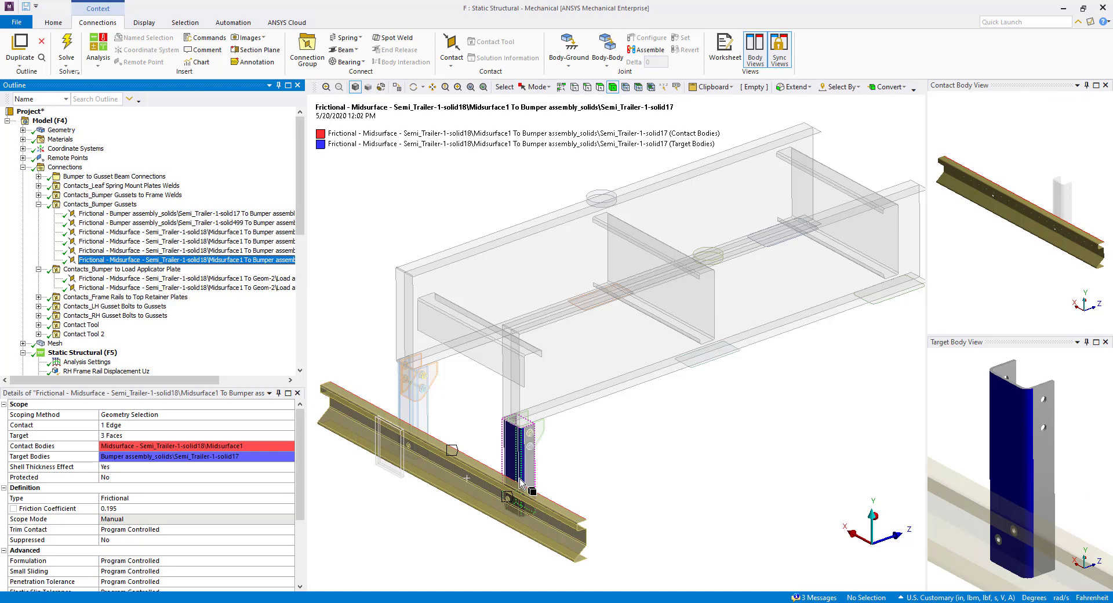
left_click(216, 277)
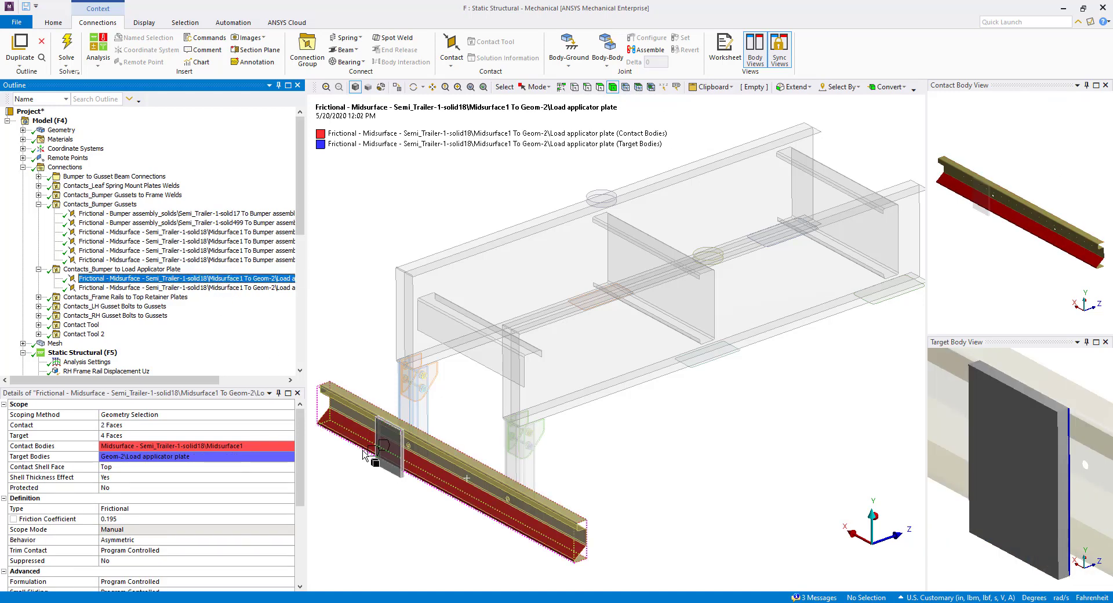
left_click(186, 287)
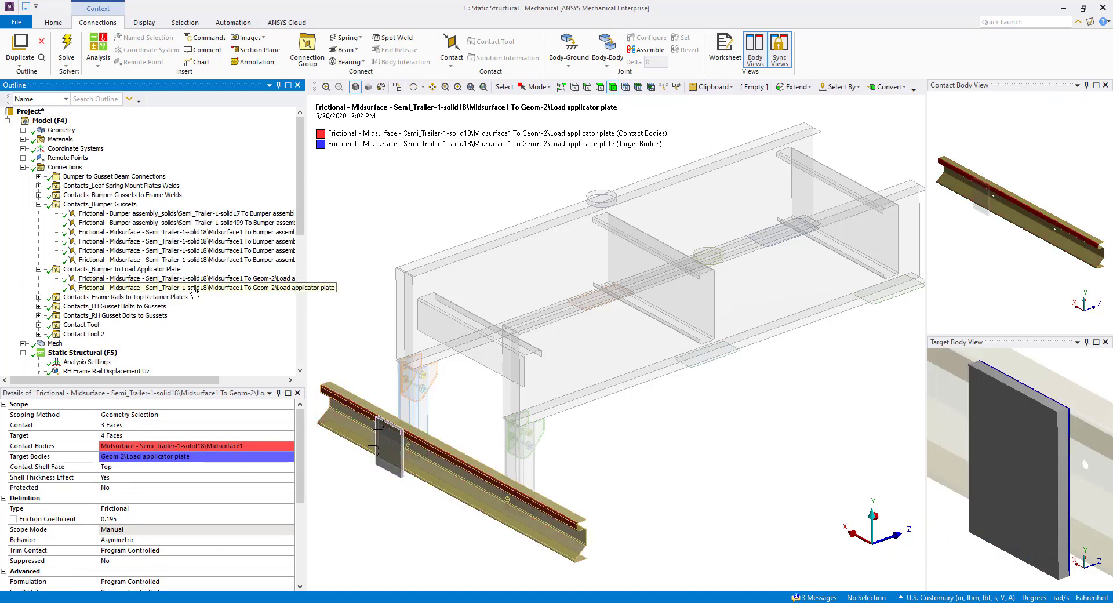
- Examine the mesh, its statistics and the element layout around the bolted gusset-to-frame connection
left_click(55, 344)
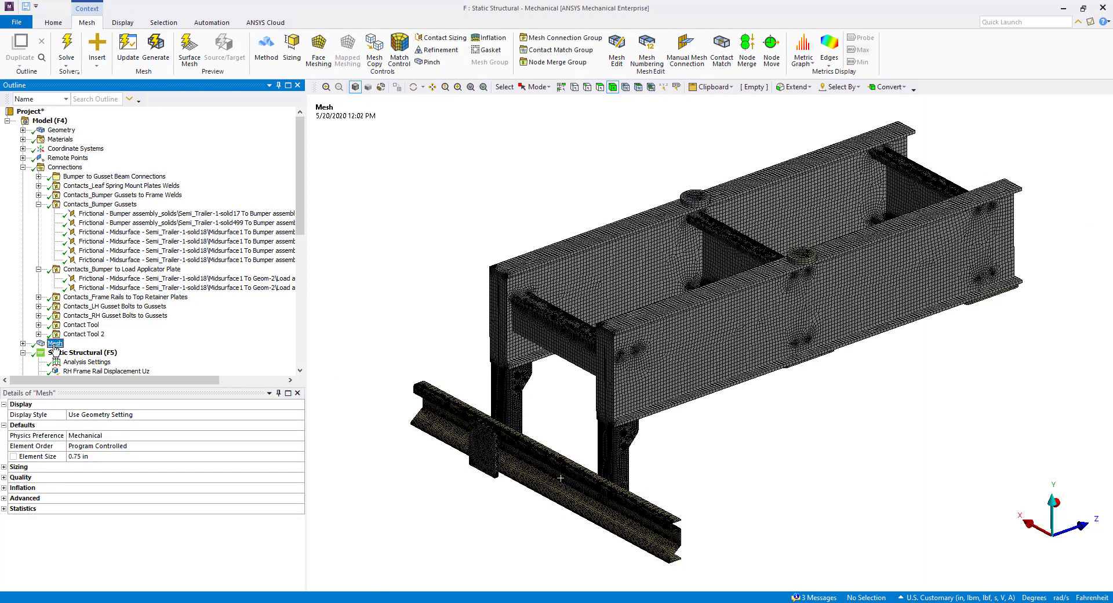
left_click(5, 508)
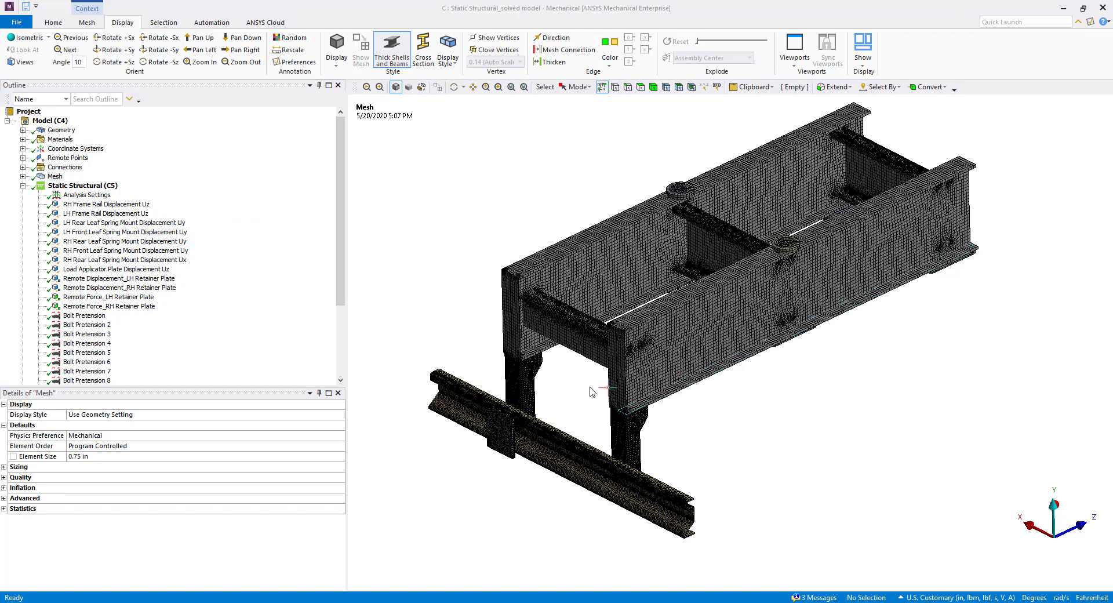
left_click_drag(589, 387, 692, 457)
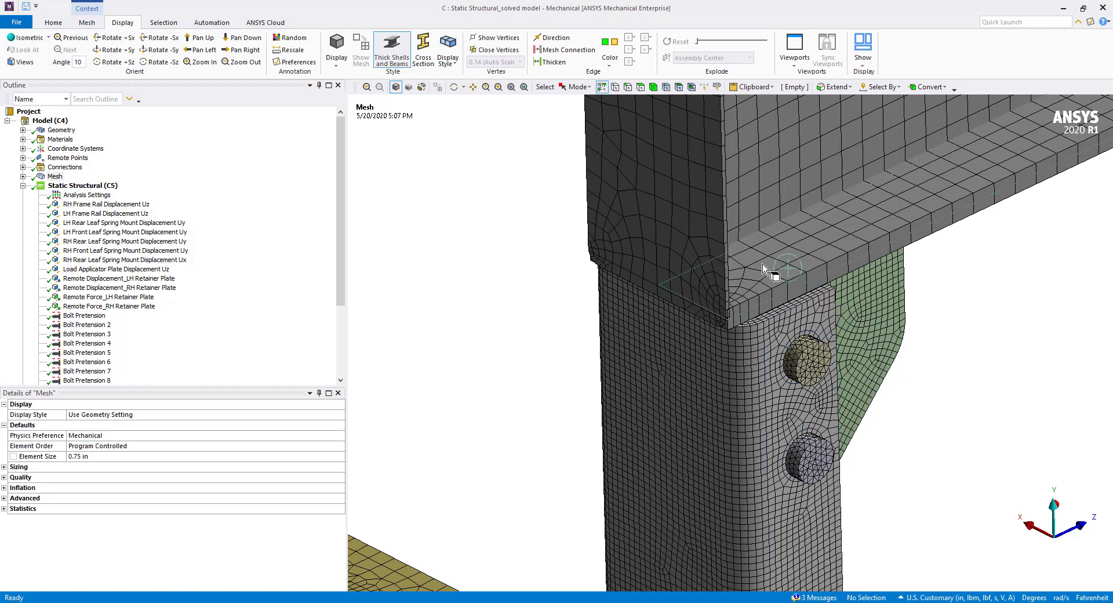
left_click_drag(779, 265, 860, 331)
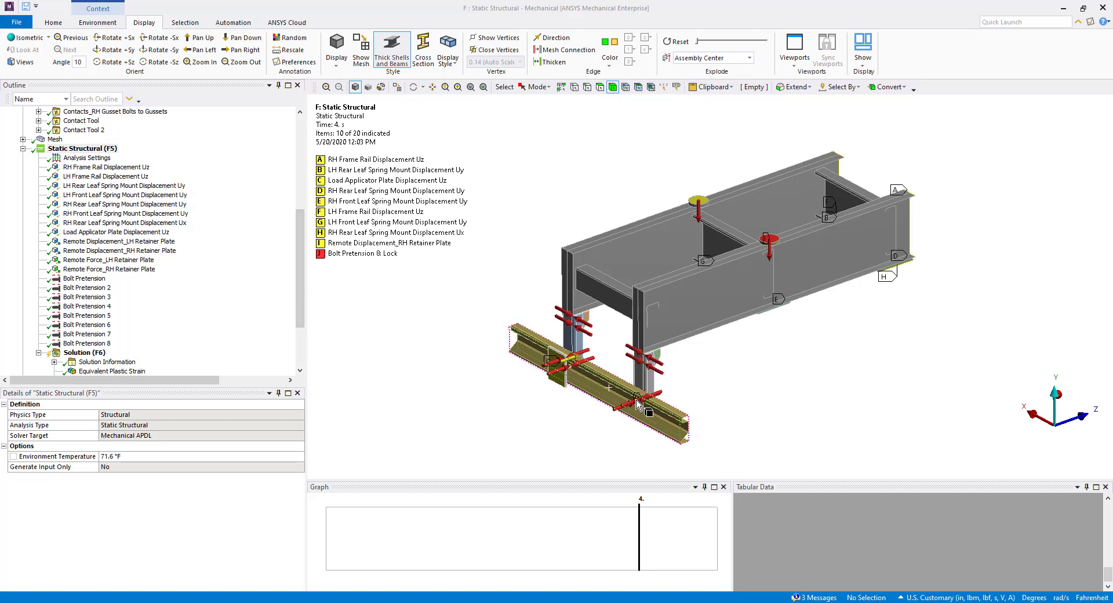
- Inspect the bolt pretension loads on the gusset bolt face and on the bumper beam connection
right_click_drag(464, 245, 787, 455)
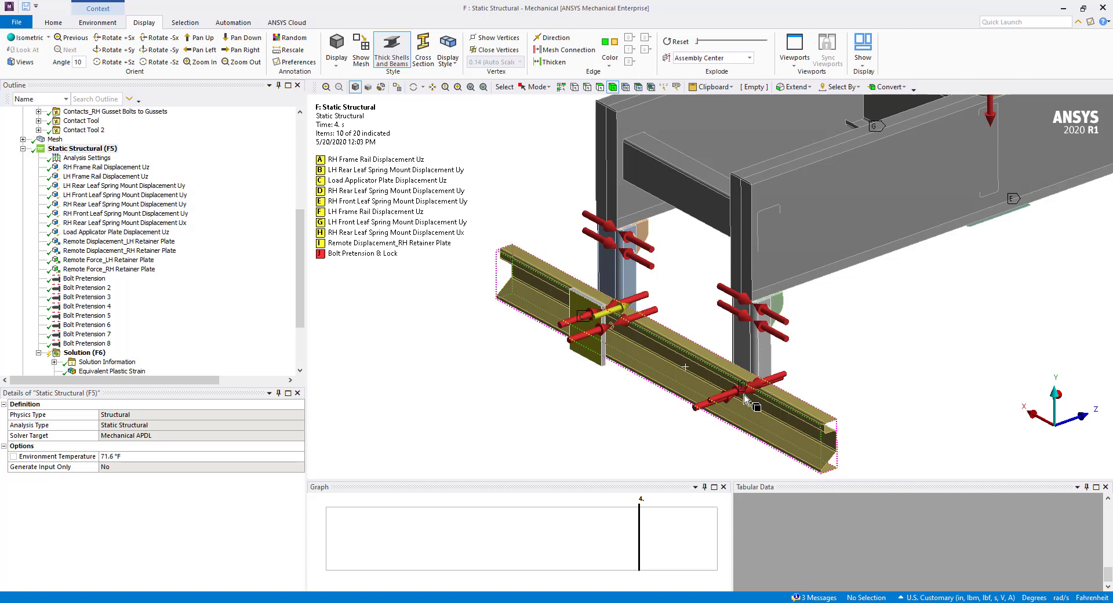
left_click(87, 279)
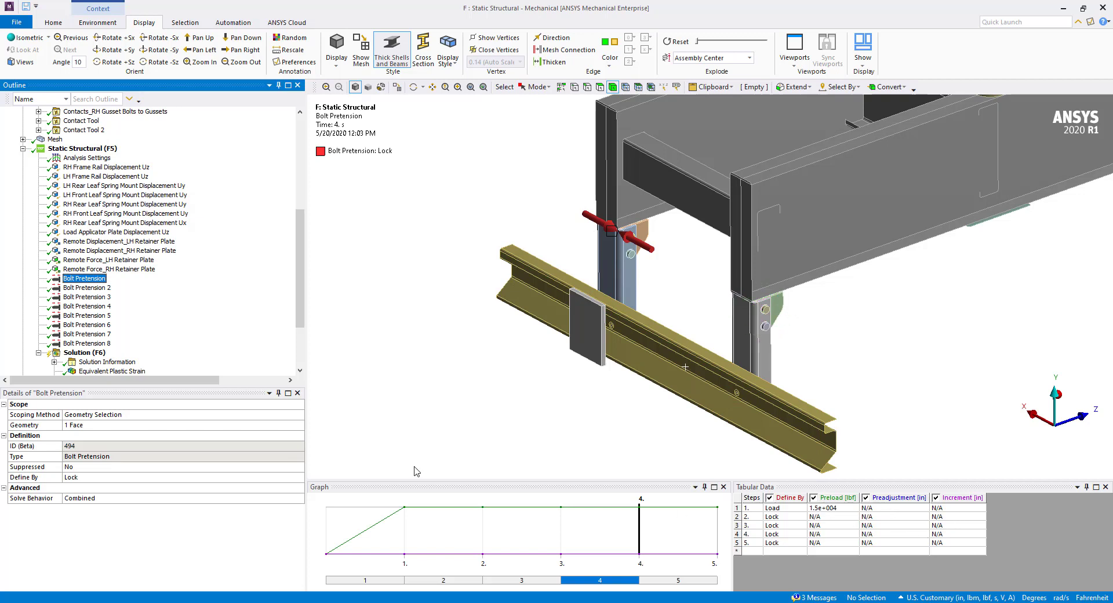
left_click(87, 316)
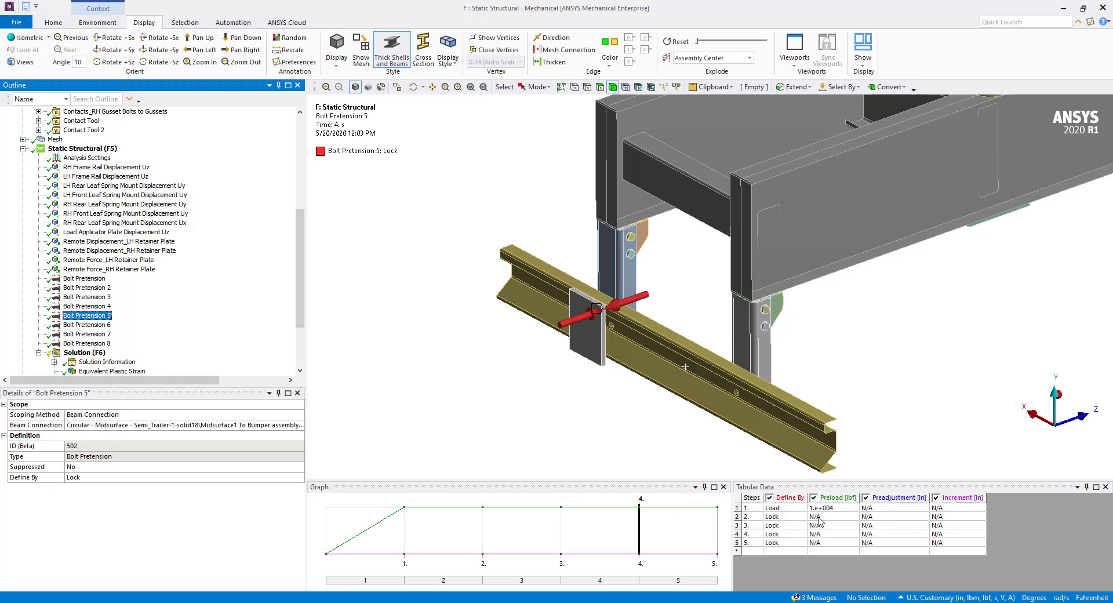
- Inspect the RH frame rail Uz displacement and examine the supports and loads from below and above the frame
left_click(106, 167)
scroll(495, 223, "down", 2)
scroll(495, 224, "down", 3)
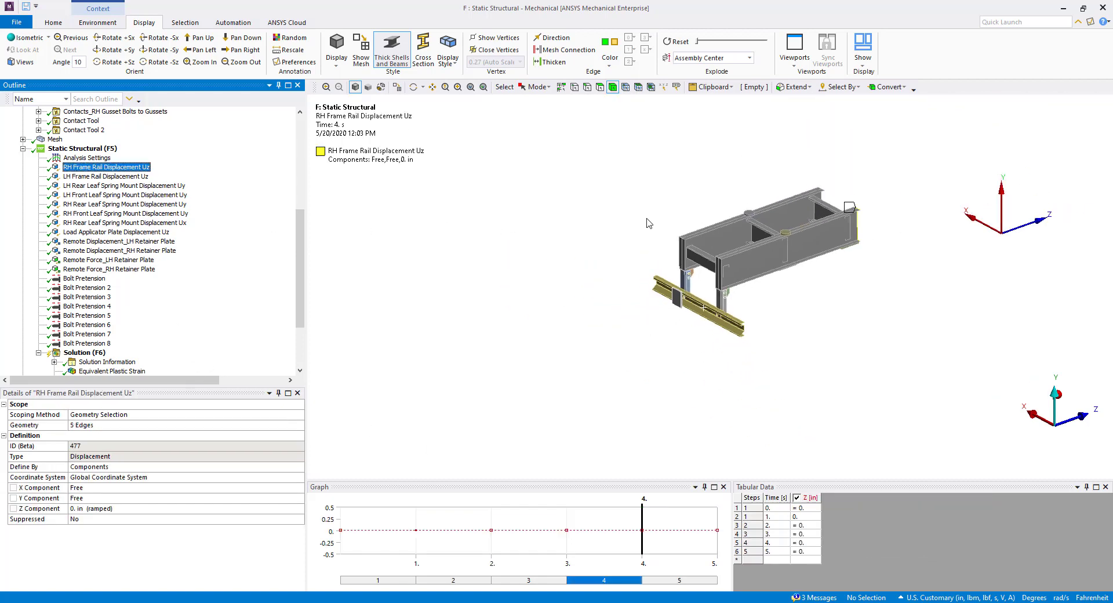
middle_click_drag(495, 223, 651, 314)
scroll(806, 331, "up", 5)
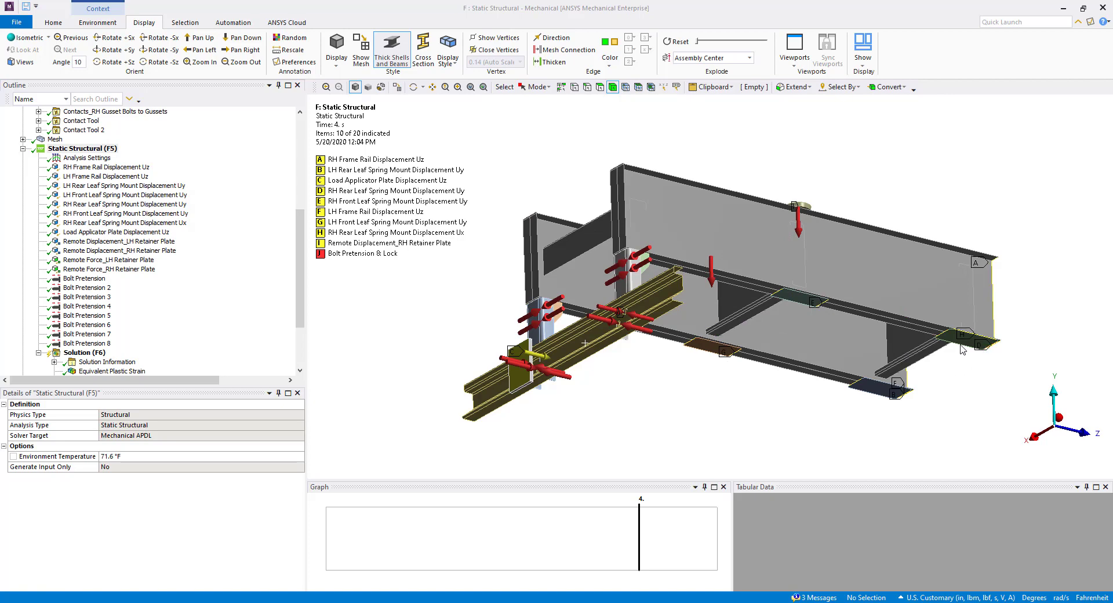
mouse_move(829, 258)
middle_mouse_down()
mouse_move(825, 275)
mouse_move(835, 272)
middle_mouse_up()
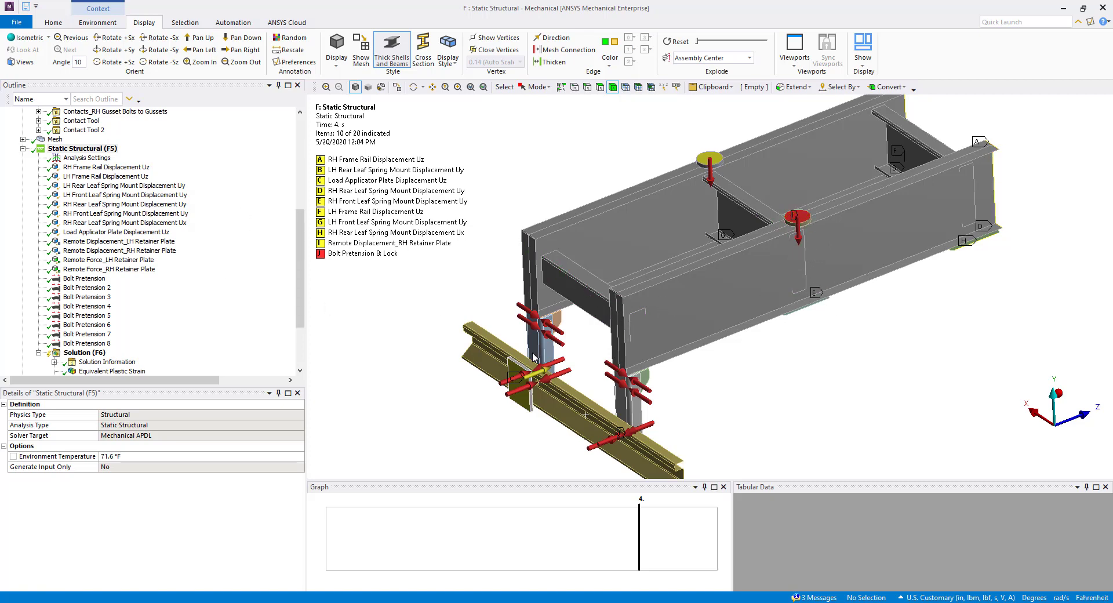
scroll(592, 428, "up", 5)
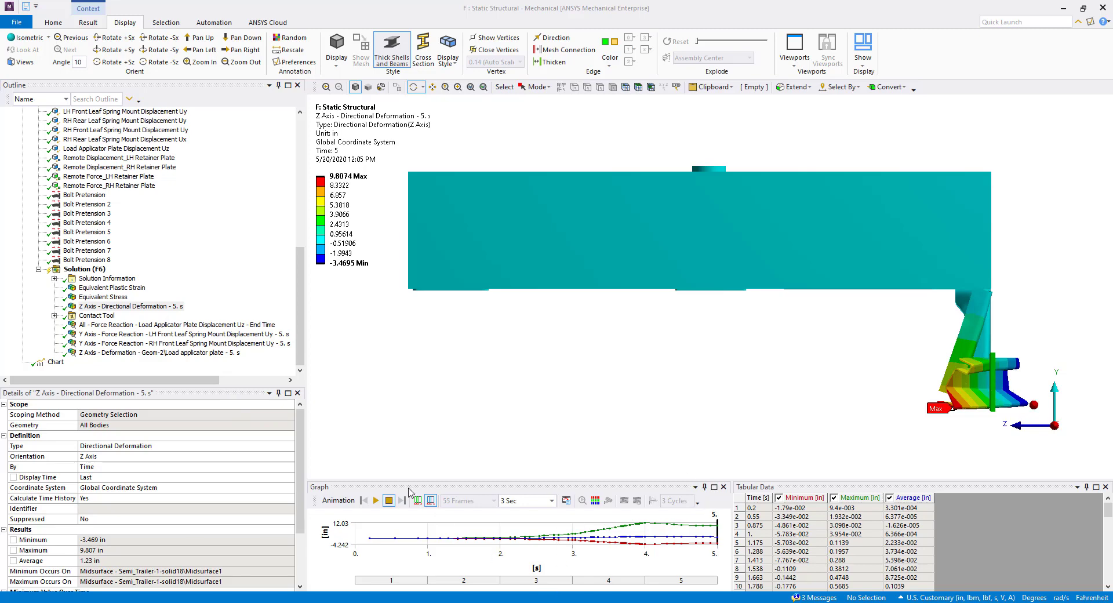
- Animate the Z-axis directional deformation and examine the deforming bumper gusset up close
left_click(374, 501)
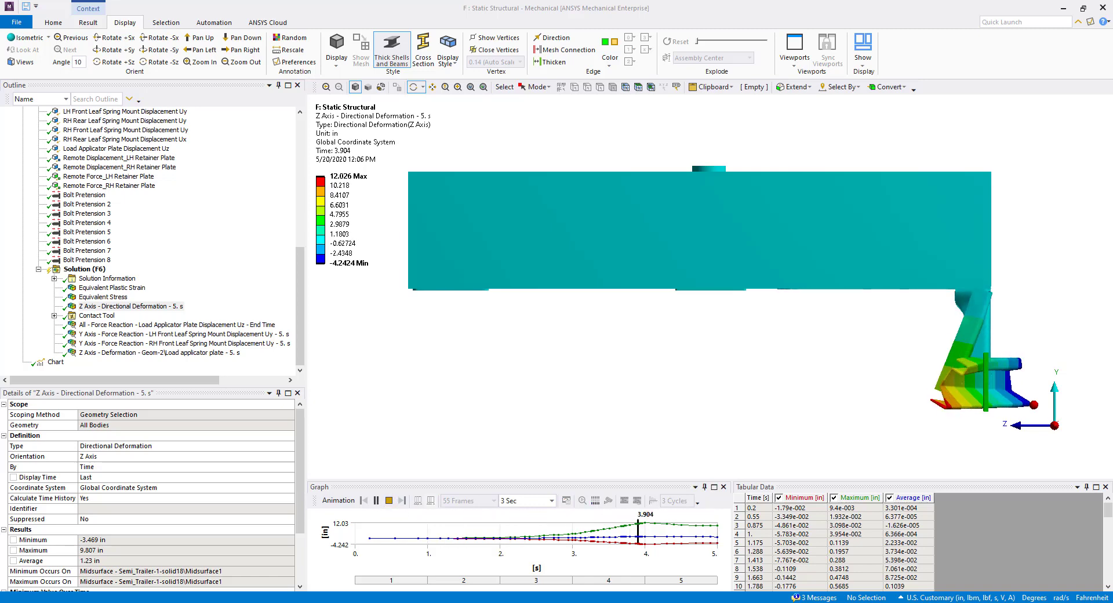
left_click_drag(1033, 328, 1067, 283)
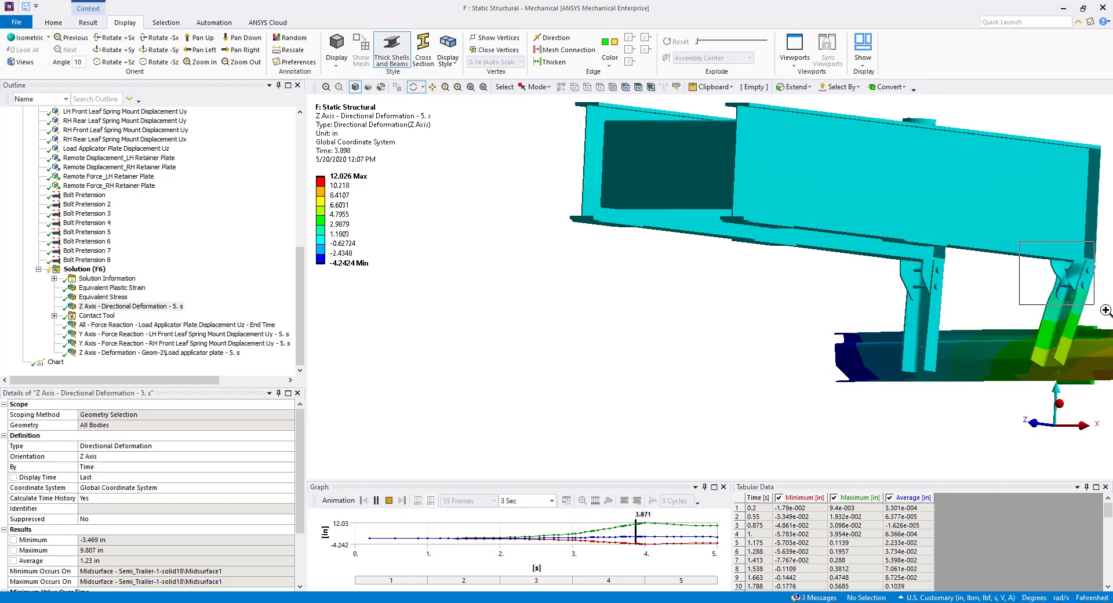
scroll(980, 278, "up", 5)
left_click_drag(986, 366, 840, 458)
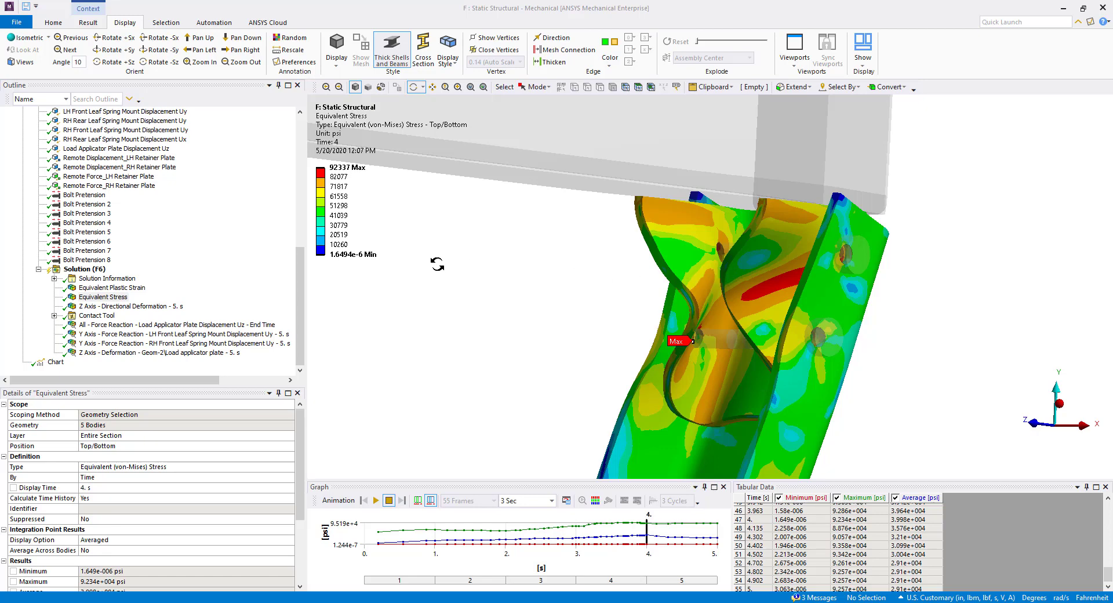
- Review the gusset's equivalent stress, equivalent plastic strain and the contact pressure around the bumper connections
mouse_move(340, 181)
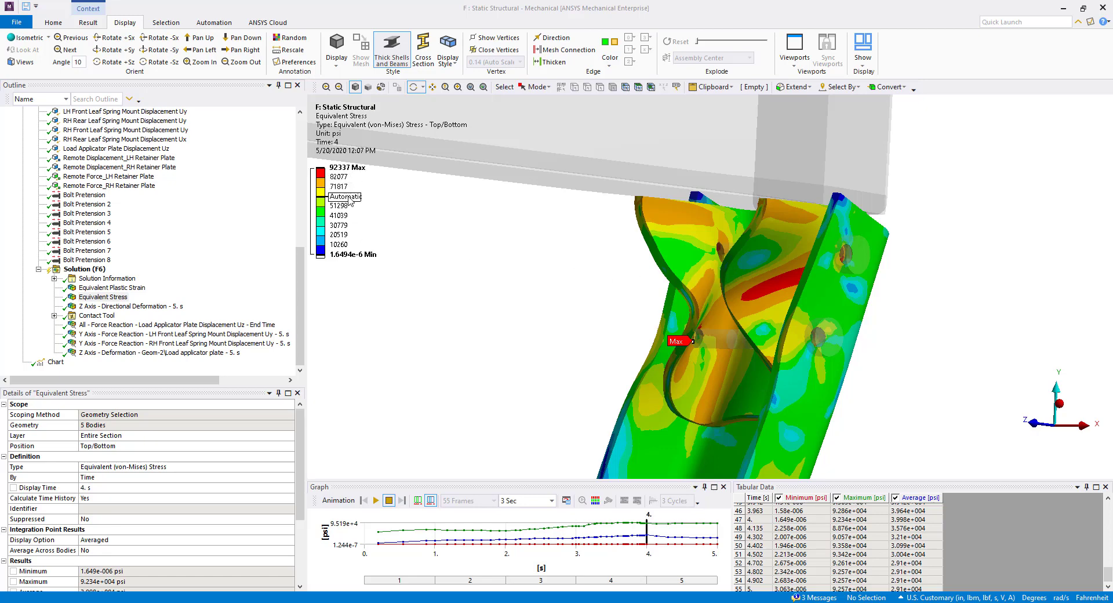
left_click(110, 288)
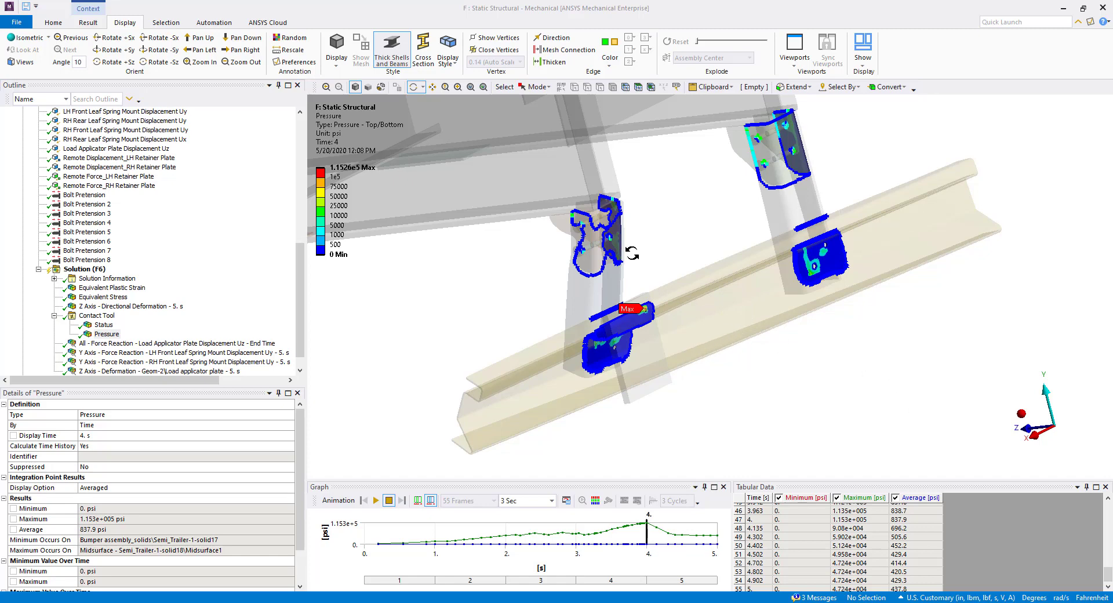
left_click_drag(616, 249, 958, 219)
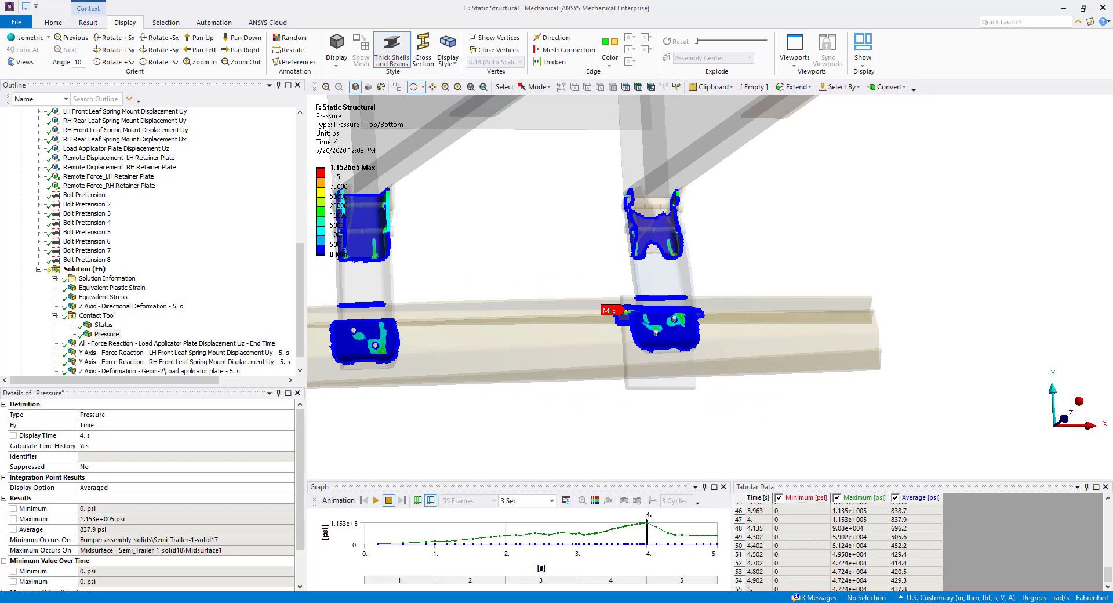
- Review the force reaction results, the load applicator plate's Z deformation and the force-displacement chart, then switch to the presentation
key("Down")
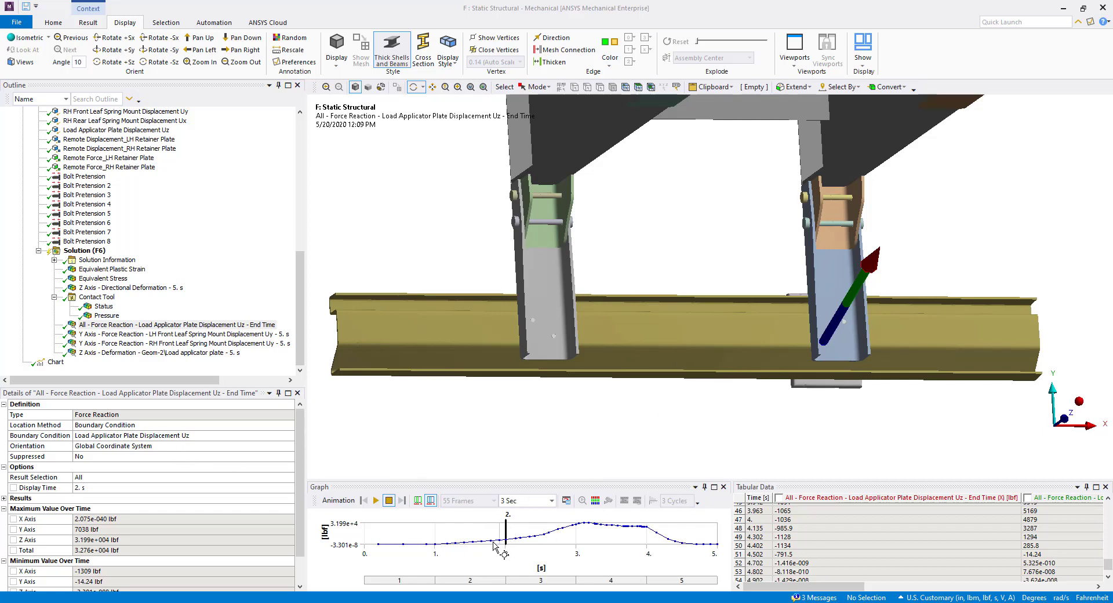
key("Down")
key("Down")
key("Down")
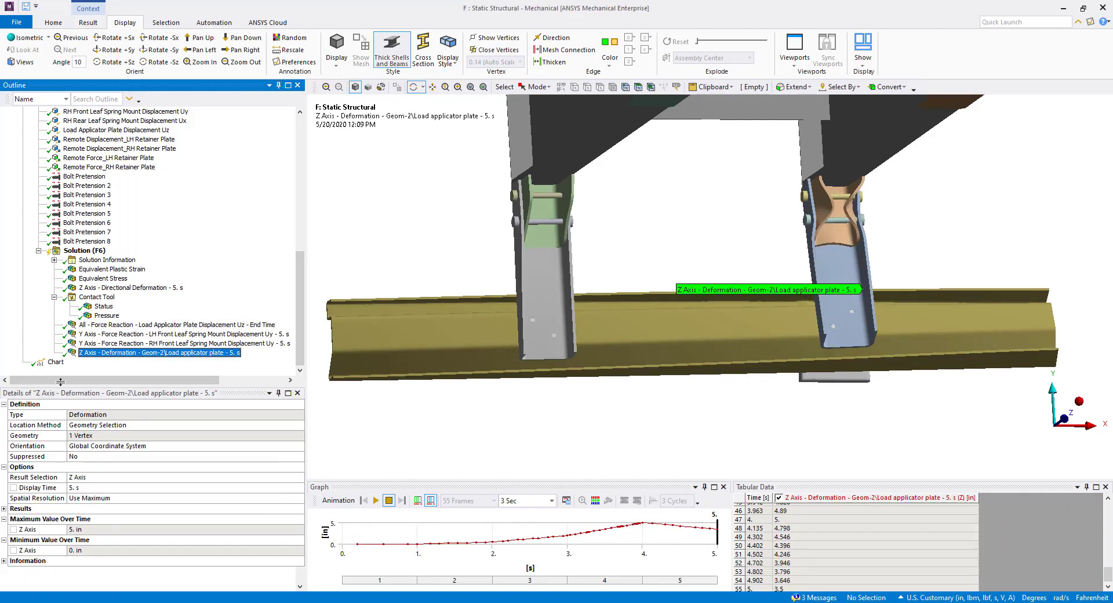
left_click(55, 362)
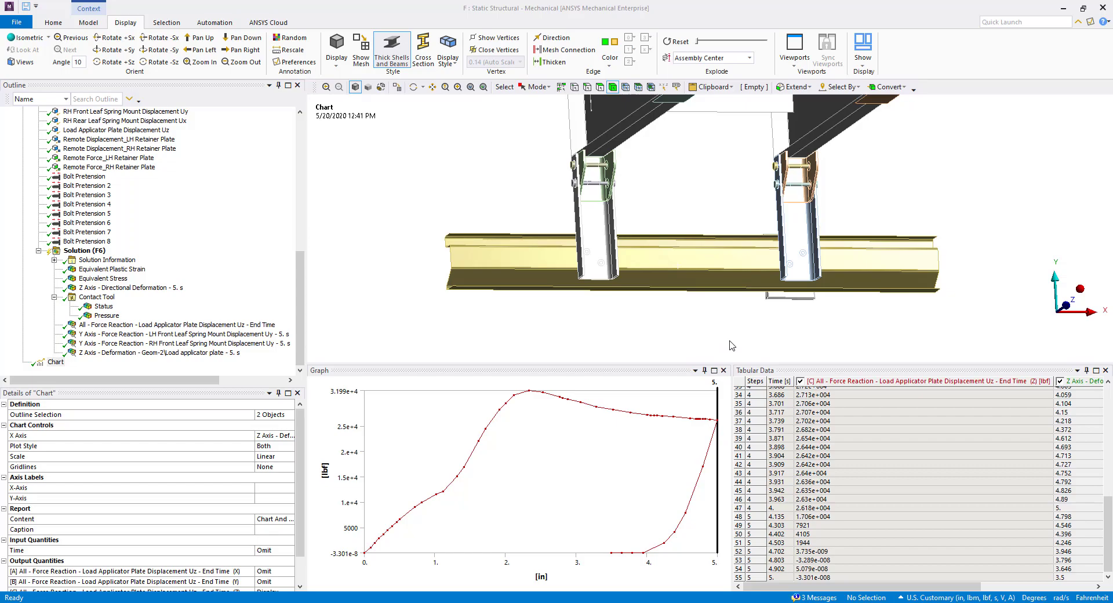
key("alt+Tab")
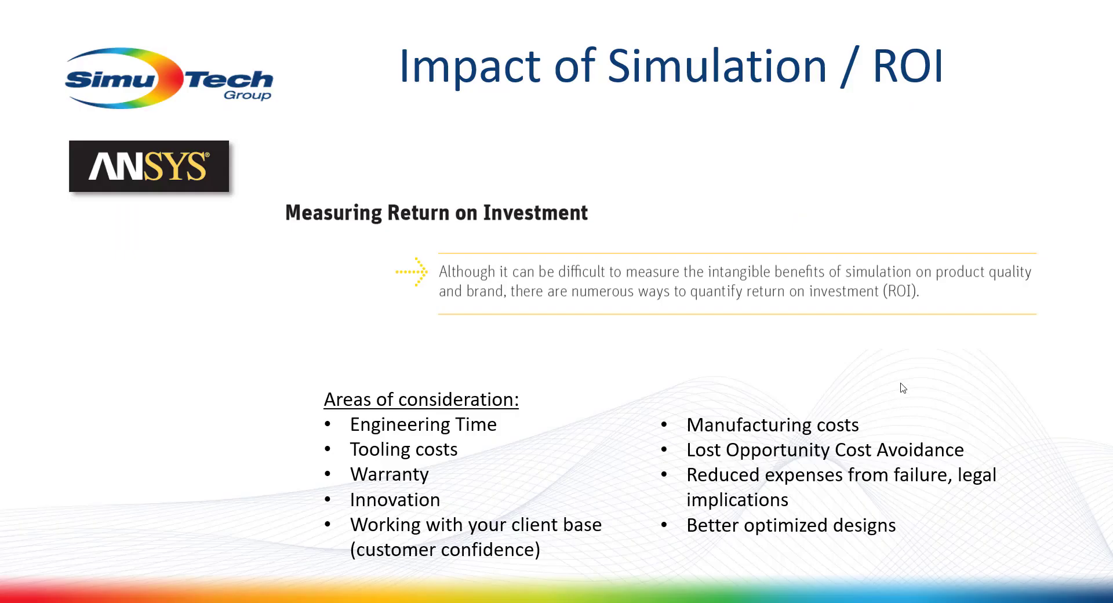